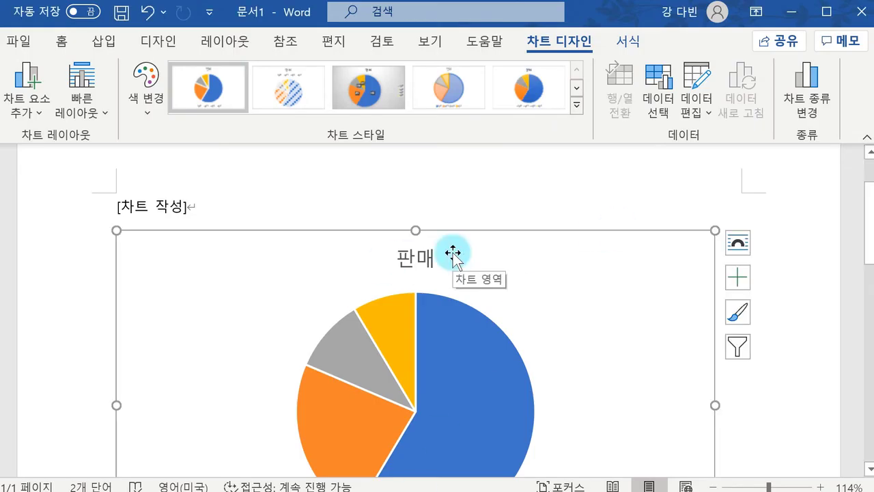
# Delete the pie chart and insert a clustered column chart (묶은 세로 막대형) below the [차트 작성] heading.
pyautogui.press('Delete')
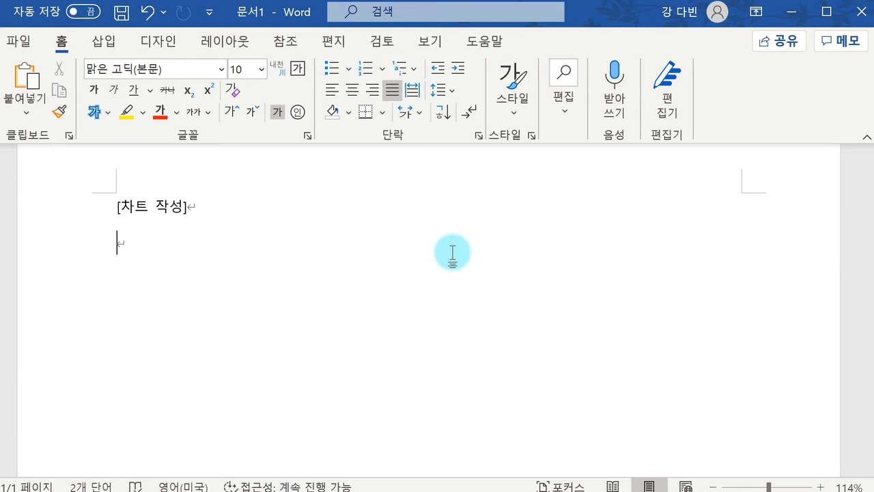
pyautogui.click(111, 39)
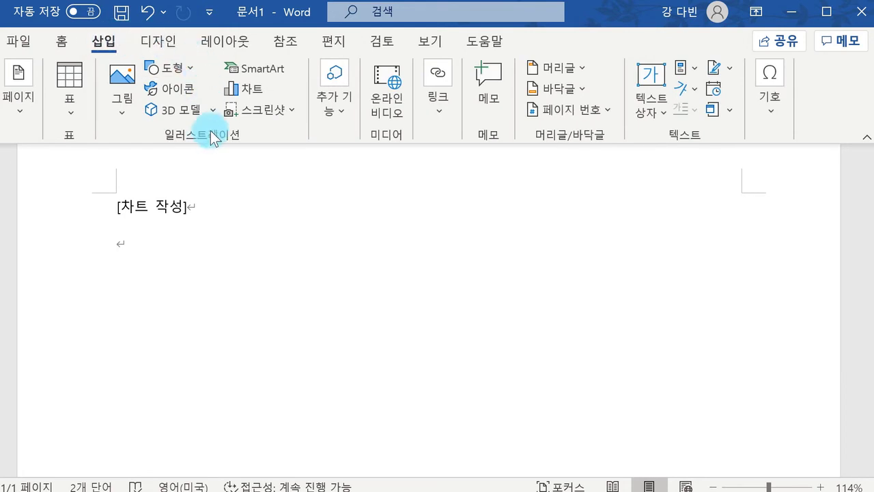
pyautogui.click(241, 96)
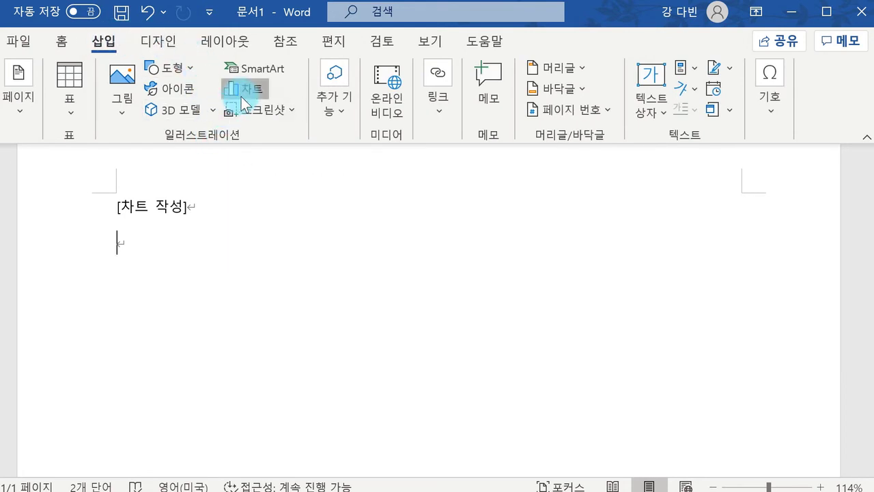
pyautogui.moveTo(307, 0); pyautogui.dragTo(297, 33)
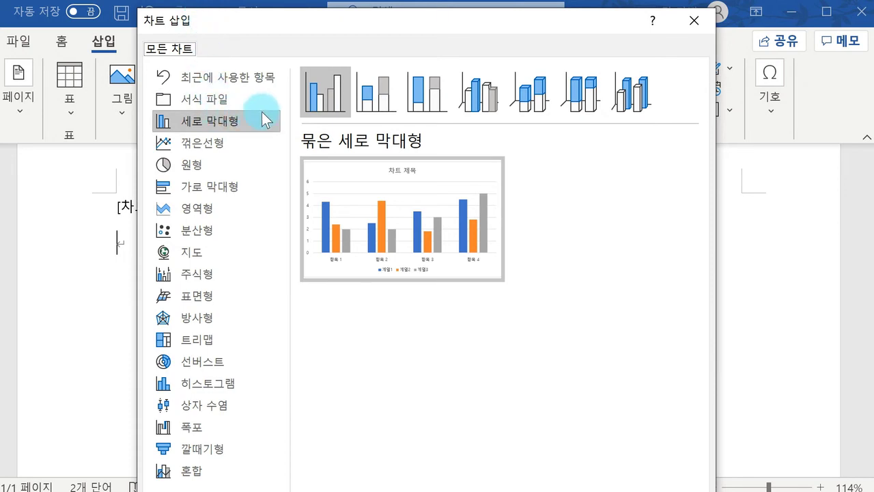
pyautogui.doubleClick(366, 192)
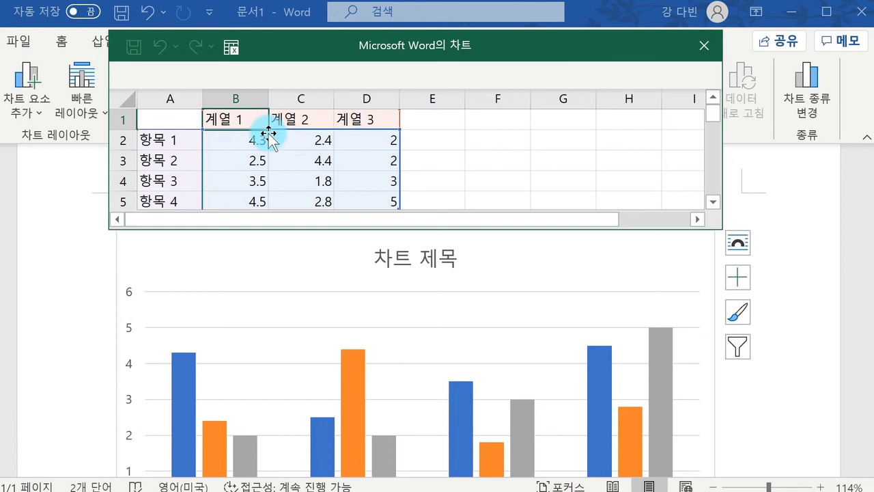
# Rename the three series headers in cells B1 to D1 of the chart data to 2022, 2023 and 2024.
pyautogui.press('BackSpace')
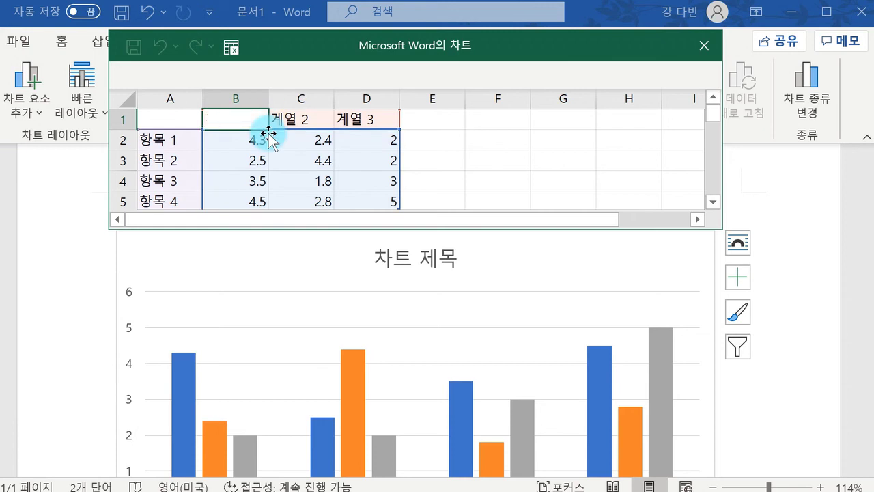
pyautogui.write('2022')
pyautogui.press('Tab')
pyautogui.write('2023')
pyautogui.hotkey('ctrl', 'Return')
pyautogui.press('Tab')
pyautogui.write('2024')
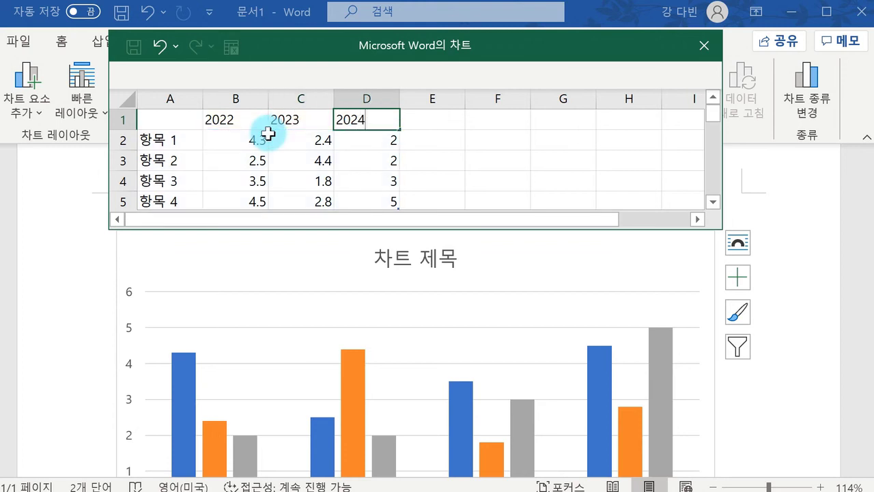
pyautogui.press('Return')
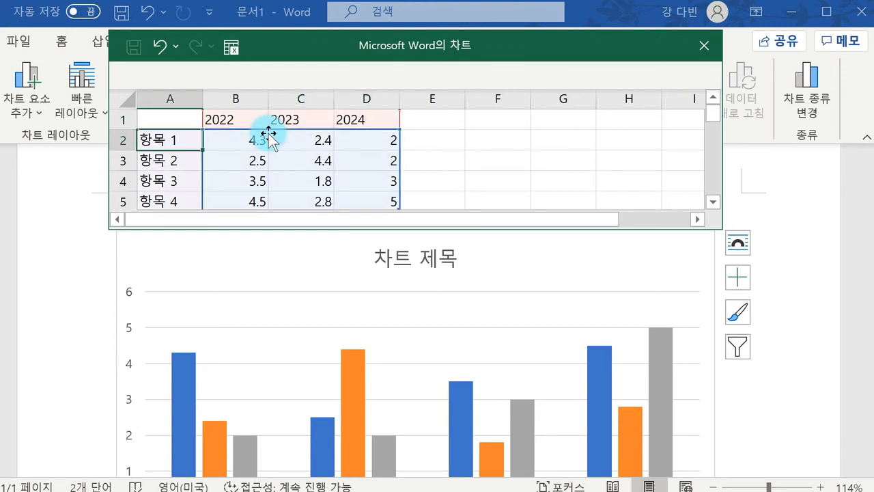
# Rename the categories in cells A2 to A5 of the chart data to 1분기, 2분기, 3분기 and 4분기.
pyautogui.write('1')
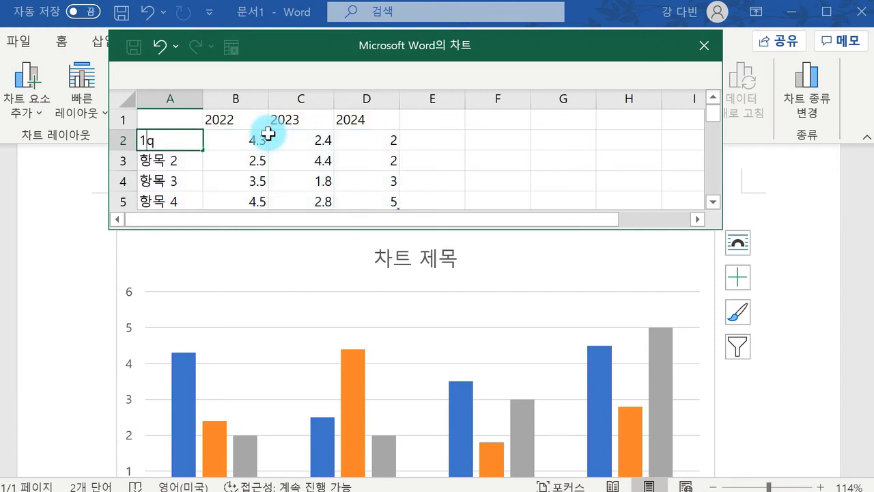
pyautogui.write('q')
pyautogui.press('BackSpace')
pyautogui.write('분기')
pyautogui.press('Return')
pyautogui.write('2부ㄴ기')
pyautogui.press('Return')
pyautogui.write('3분기')
pyautogui.press('Return')
pyautogui.write('4분기')
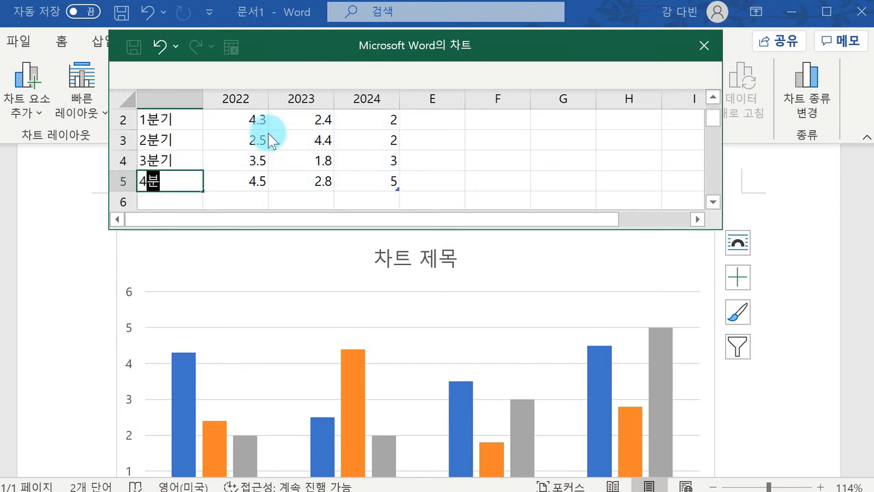
pyautogui.press('Return')
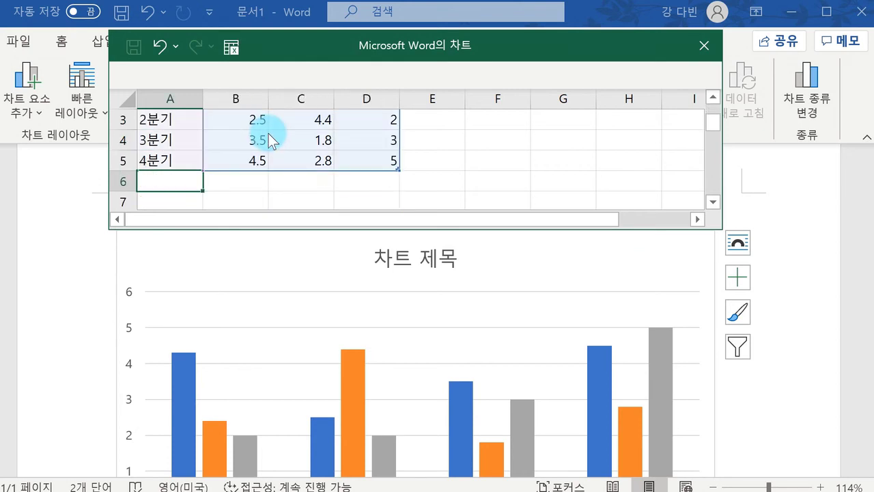
# Fill the 2022 column, cells B2 to B5, with 220000, 250000, 210000 and 280000.
pyautogui.scroll(1, 271, 140)
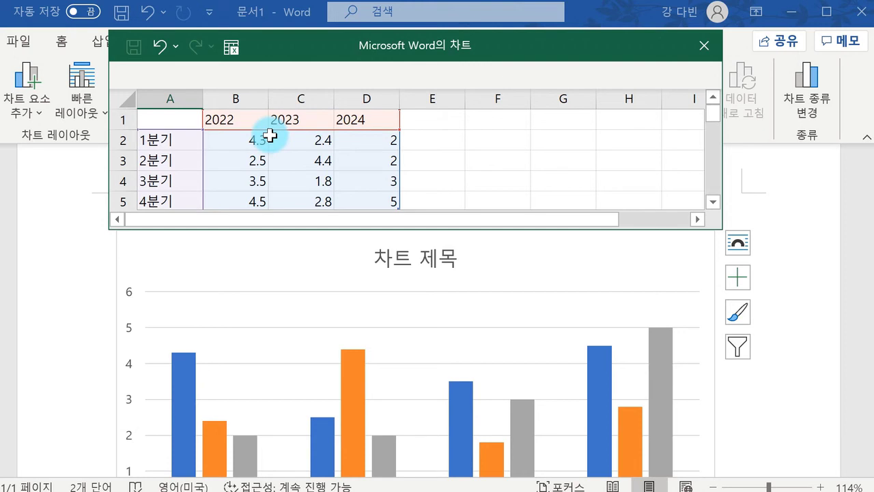
pyautogui.click(253, 141)
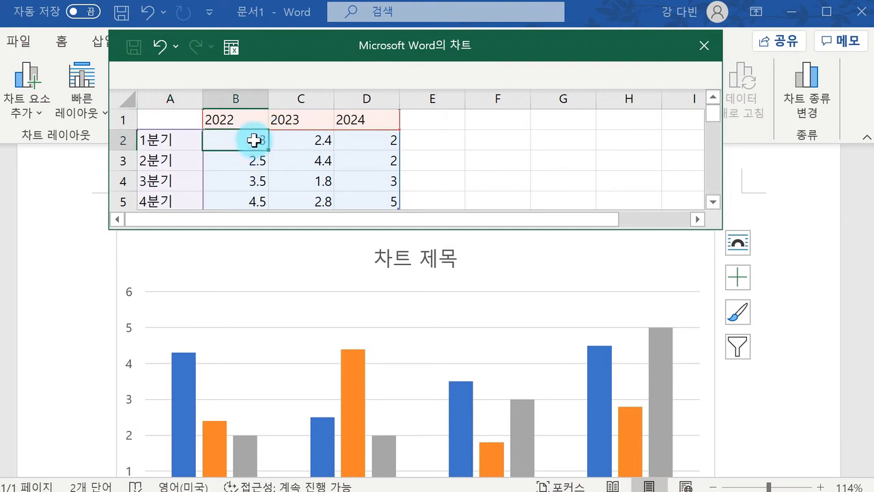
pyautogui.write('2')
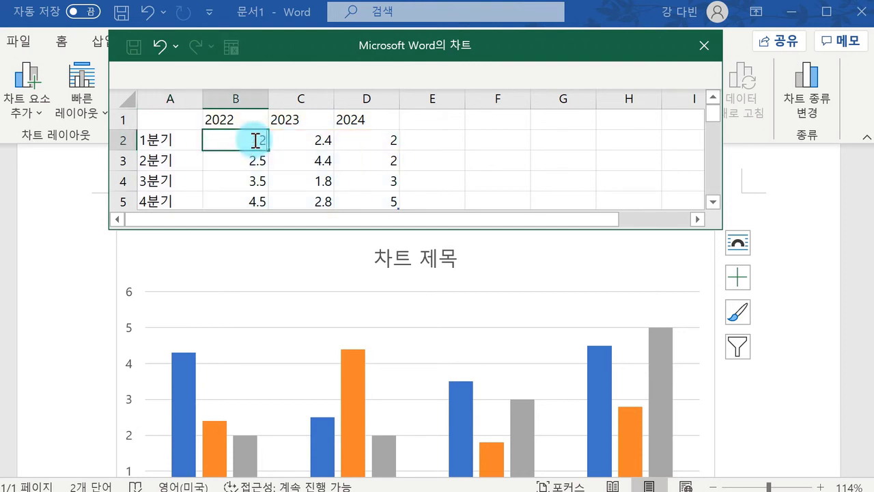
pyautogui.write('20000')
pyautogui.press('Return')
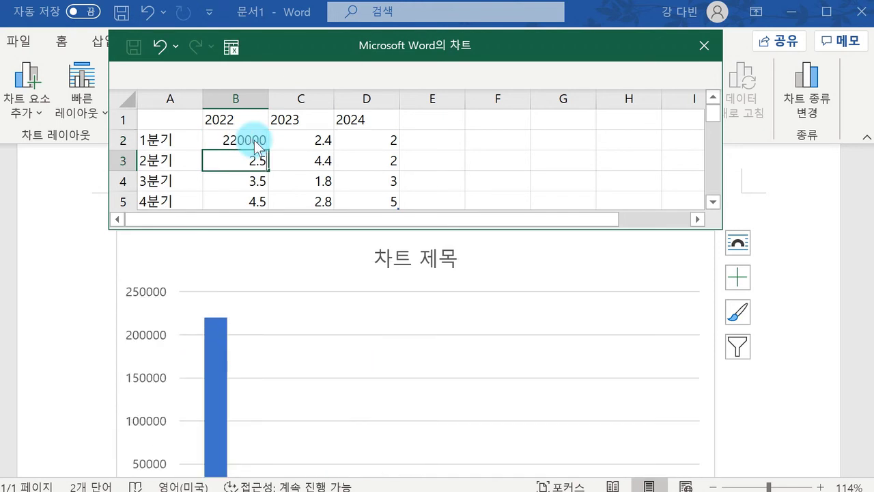
pyautogui.write('25000')
pyautogui.press('Return')
pyautogui.doubleClick(258, 162)
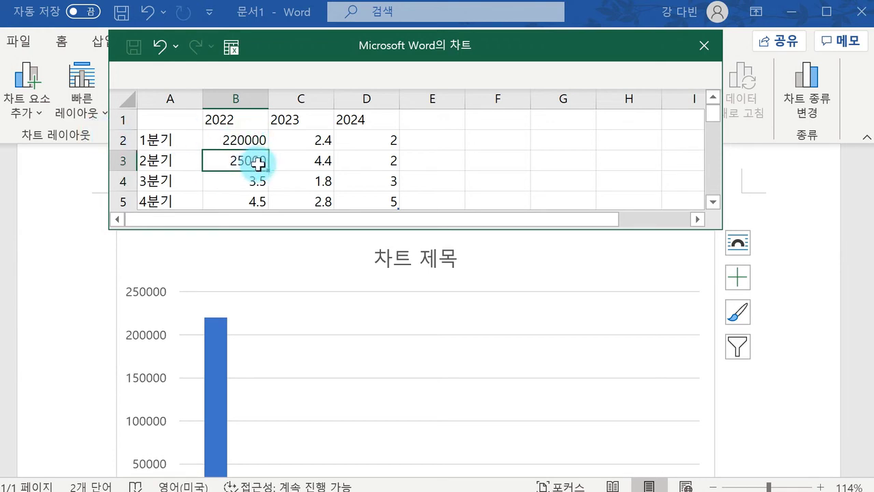
pyautogui.write('0')
pyautogui.press('Return')
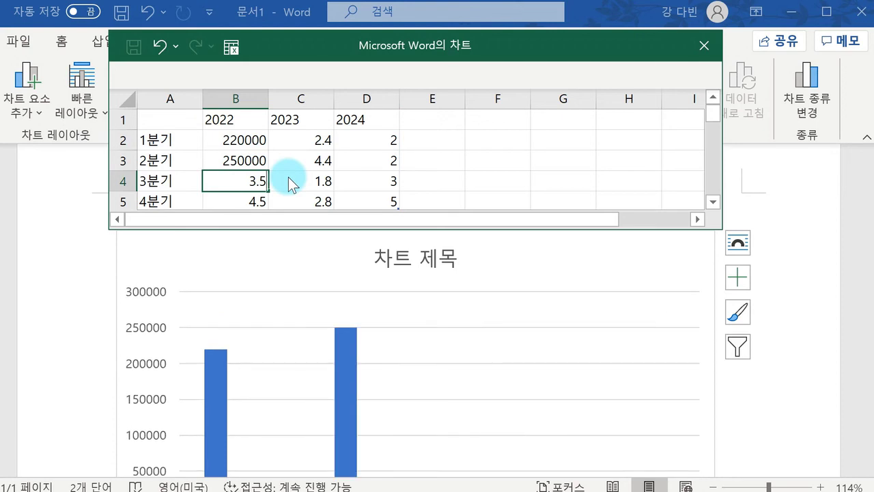
pyautogui.write('210000')
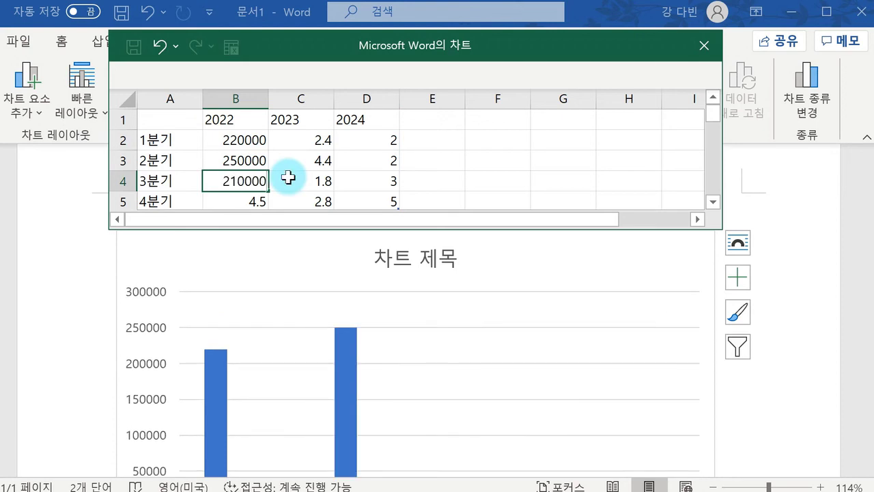
pyautogui.press('Return')
pyautogui.write('280000')
pyautogui.press('Return')
# Fill the 2023 column, cells C2 to C5, with 240000, 270000, 220000 and 300000.
pyautogui.scroll(1, 287, 175)
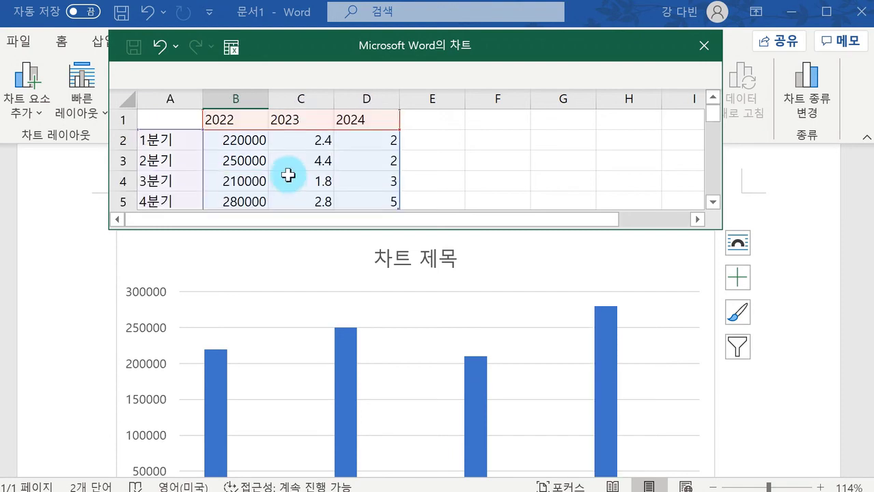
pyautogui.click(300, 138)
pyautogui.click(301, 138)
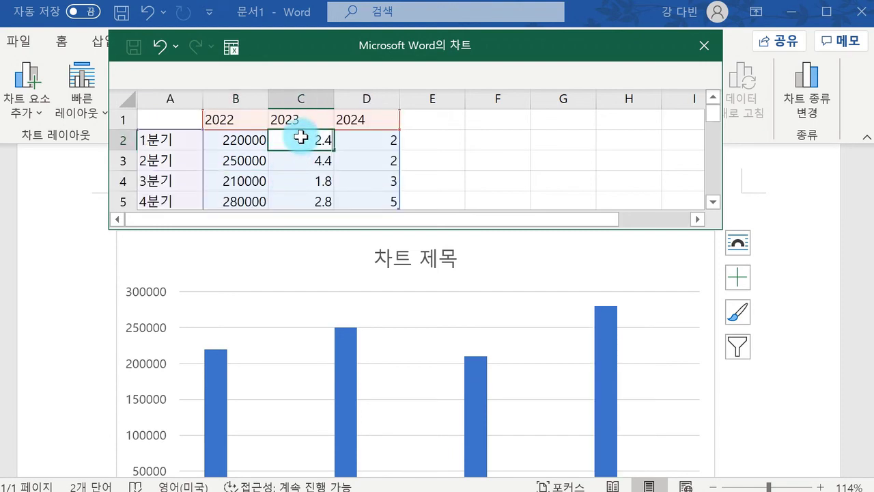
pyautogui.write('24000')
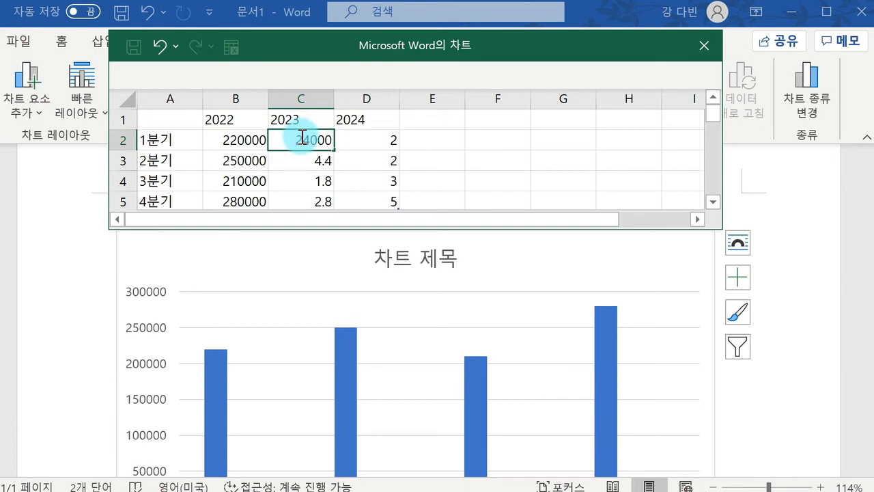
pyautogui.press('Return')
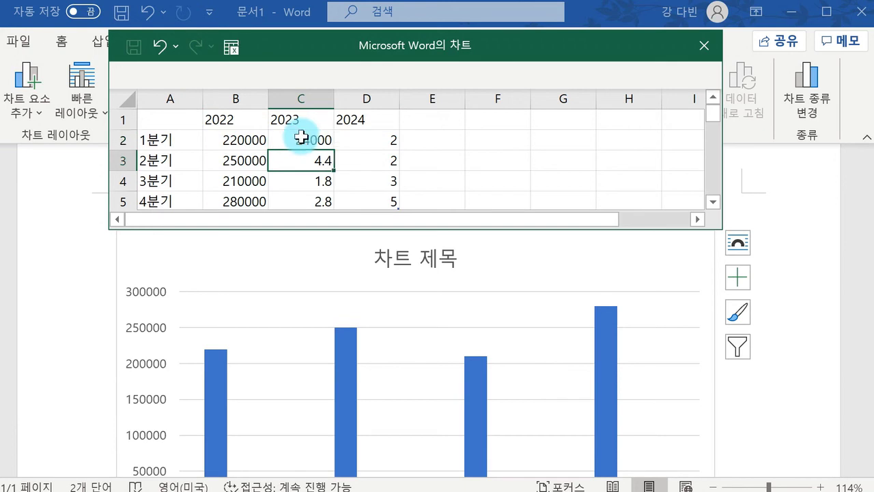
pyautogui.click(329, 142)
pyautogui.doubleClick(328, 142)
pyautogui.write('0')
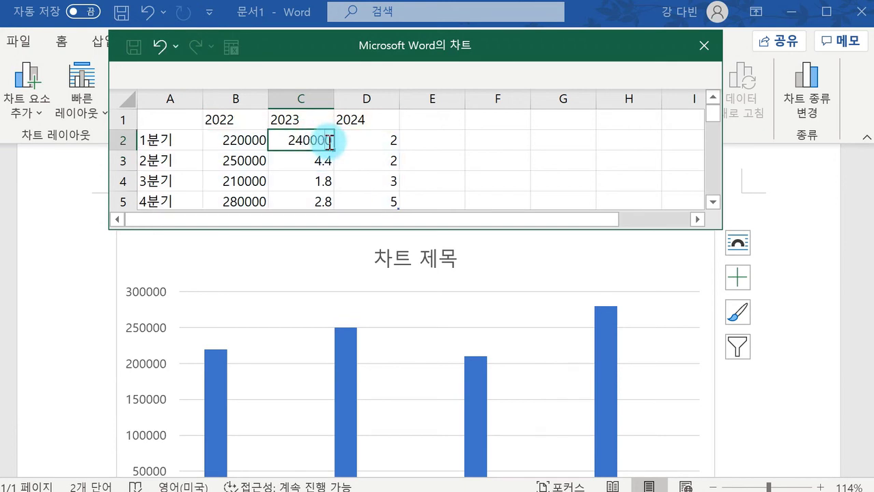
pyautogui.press('Return')
pyautogui.write('270000')
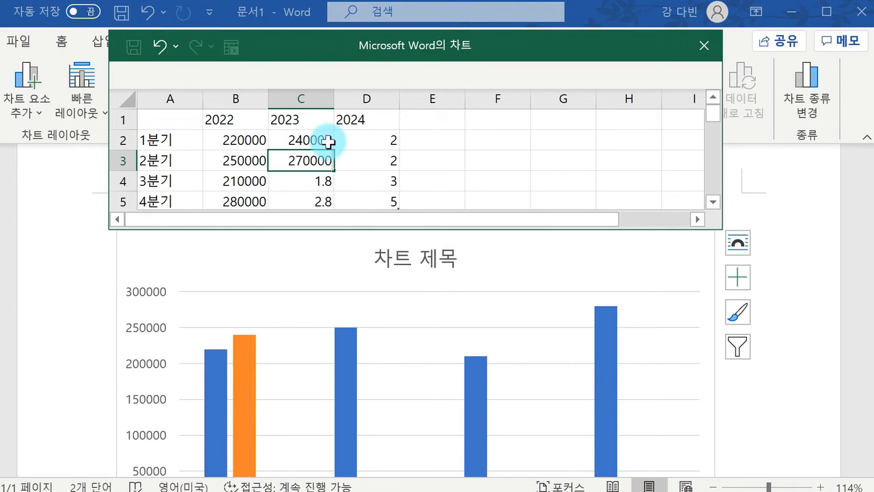
pyautogui.press('Return')
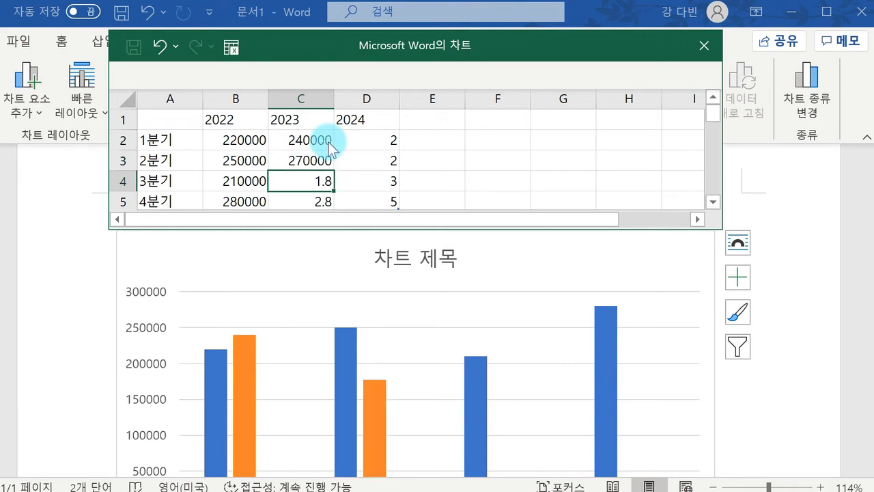
pyautogui.write('220000')
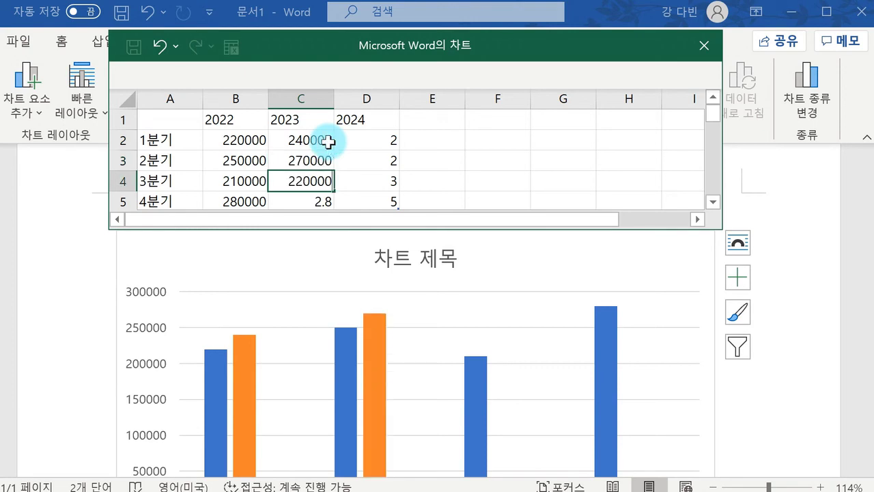
pyautogui.press('Return')
pyautogui.write('3')
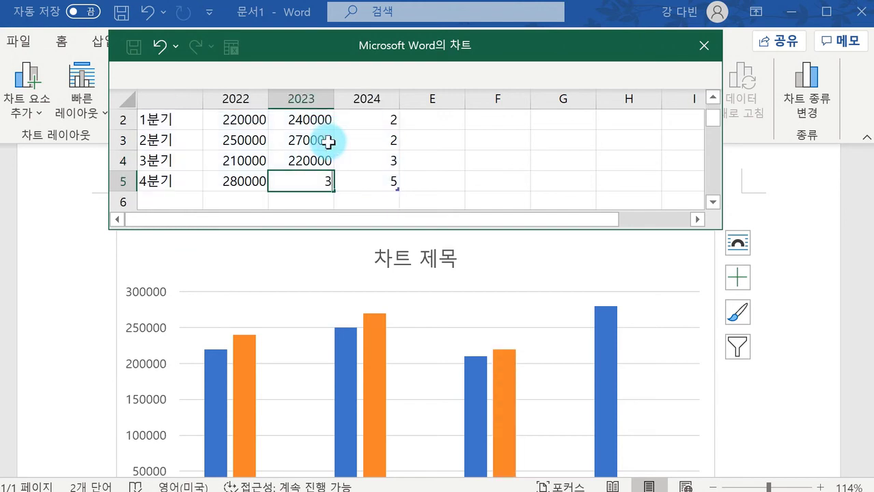
pyautogui.write('00000')
pyautogui.press('Return')
# Fill the 2024 column, cells D2 to D5, with 250000, 270000, 220000 and 310000, and close the chart data sheet.
pyautogui.scroll(1, 332, 137)
pyautogui.click(378, 140)
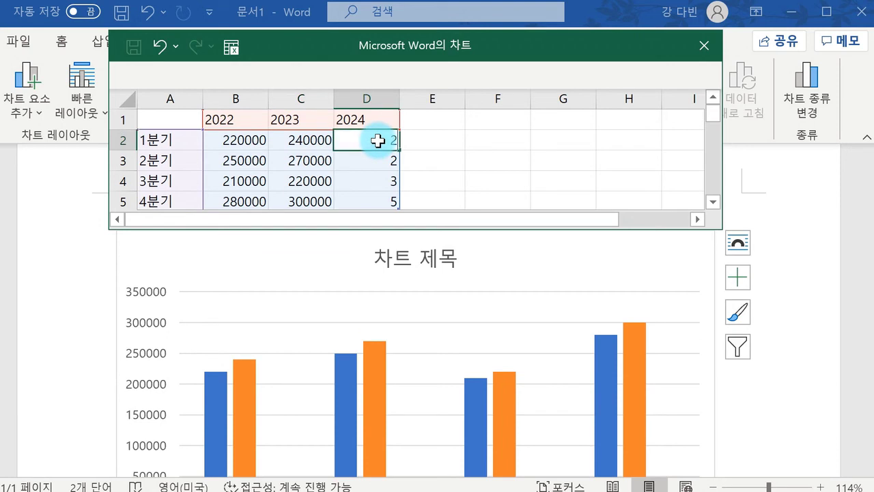
pyautogui.doubleClick(378, 140)
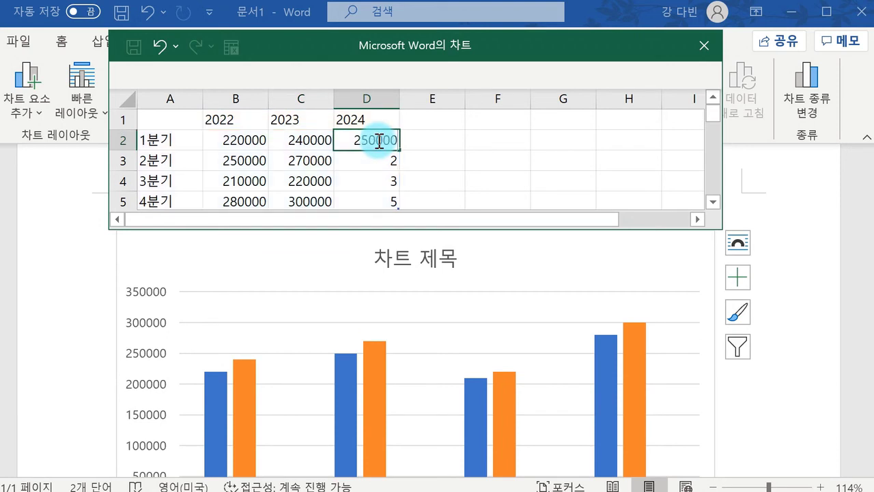
pyautogui.write('50000')
pyautogui.press('Return')
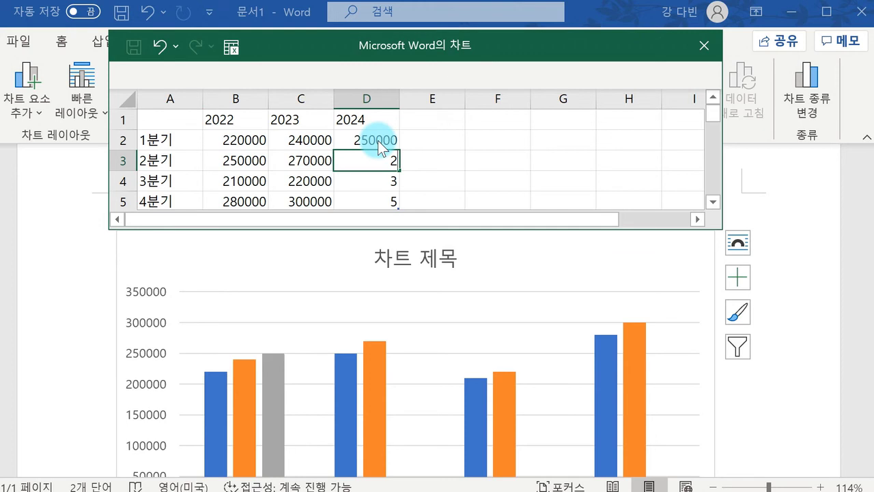
pyautogui.write('270000')
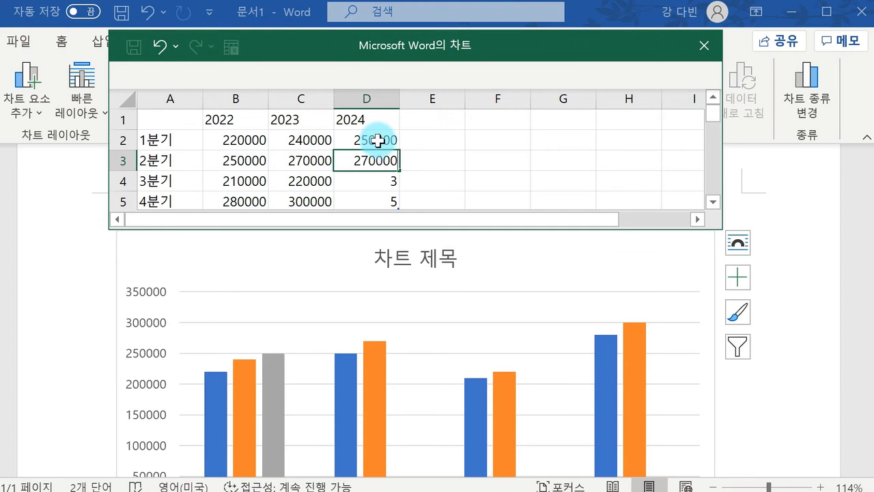
pyautogui.press('Return')
pyautogui.write('220000')
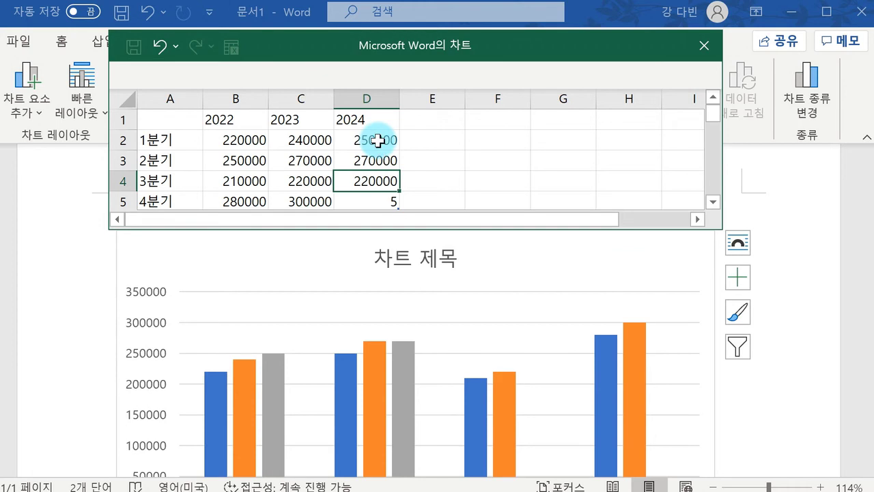
pyautogui.press('Return')
pyautogui.write('310000')
pyautogui.press('Return')
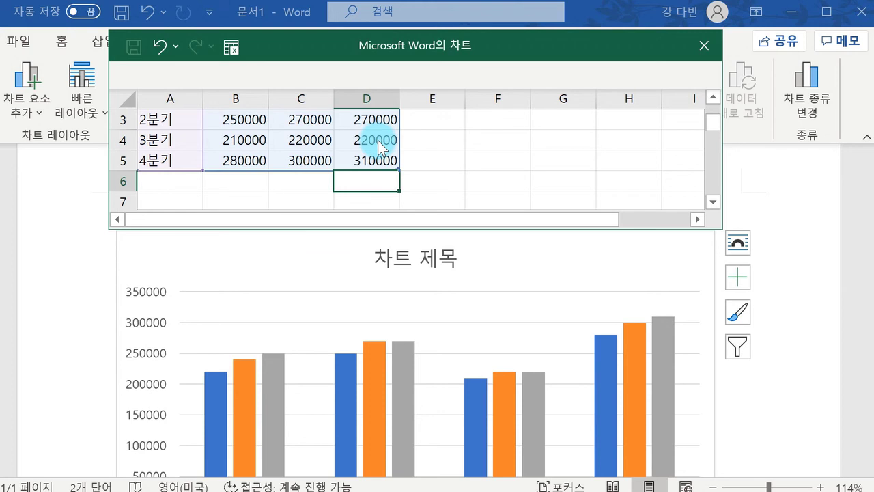
pyautogui.scroll(1, 355, 136)
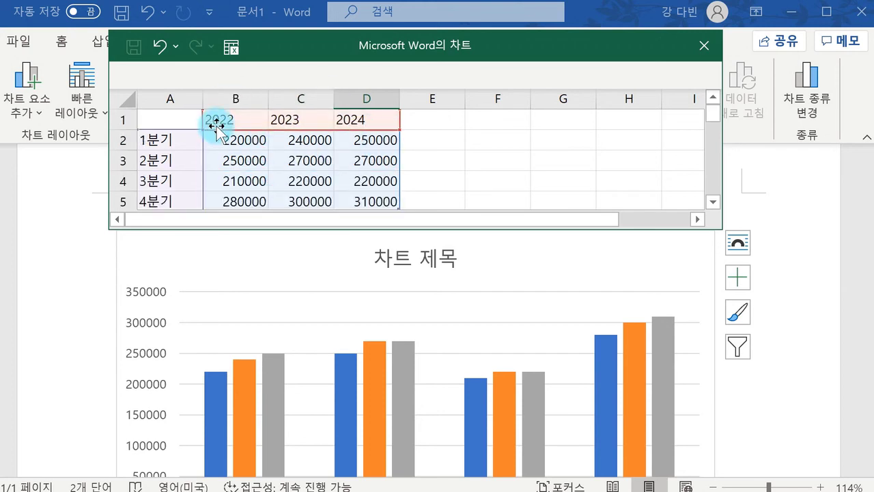
pyautogui.click(691, 54)
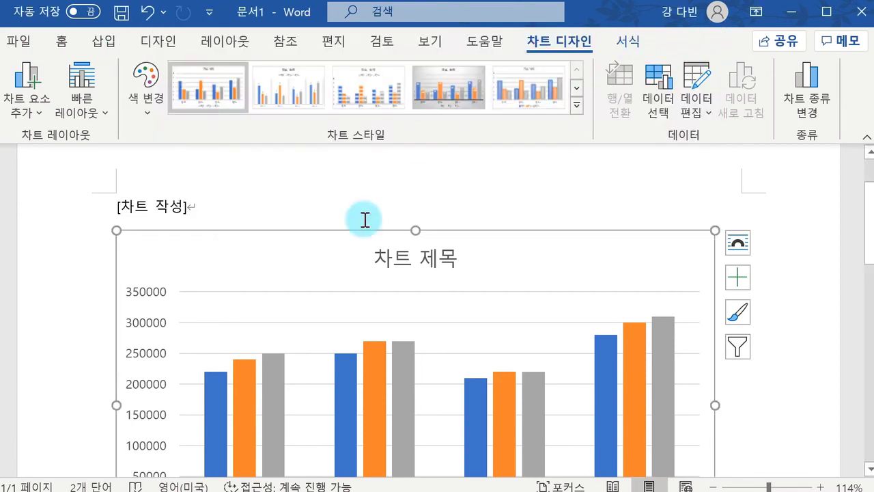
# Check the whole chart down to its legend and deselect it by placing the cursor on the [차트 작성] line.
pyautogui.scroll(-4, 487, 273)
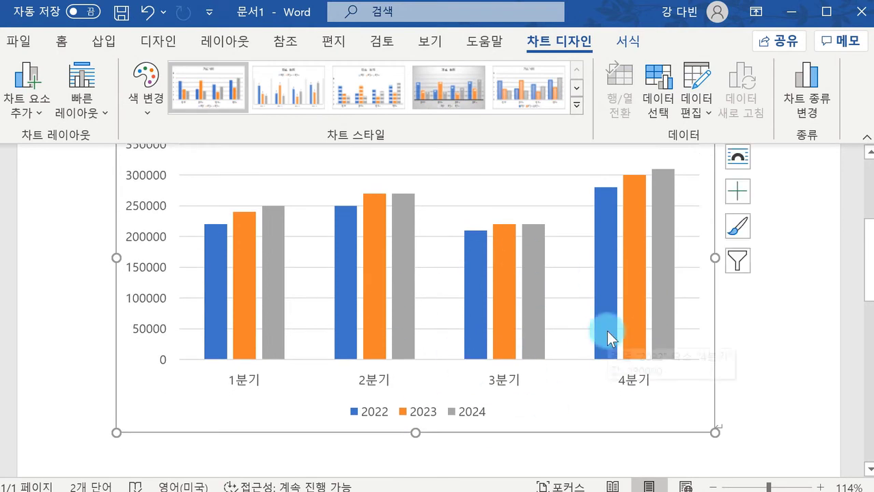
pyautogui.moveTo(607, 330)
pyautogui.scroll(1, 607, 331)
pyautogui.scroll(2, 607, 330)
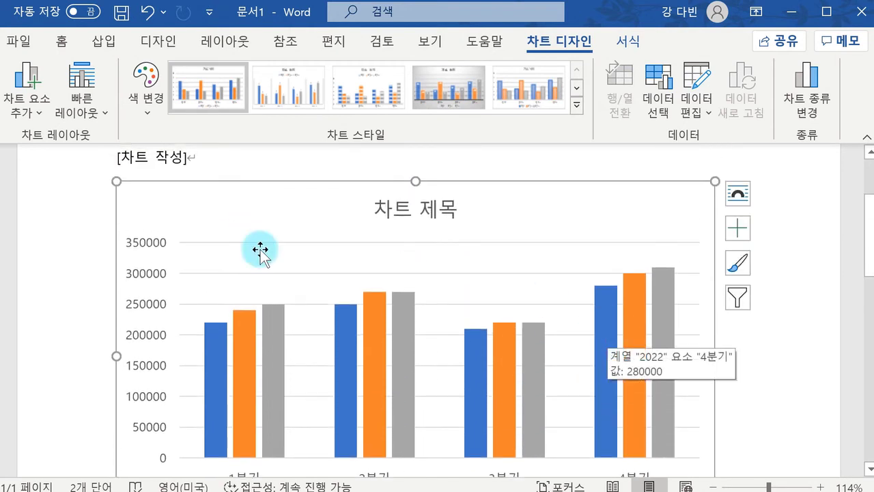
pyautogui.click(203, 170)
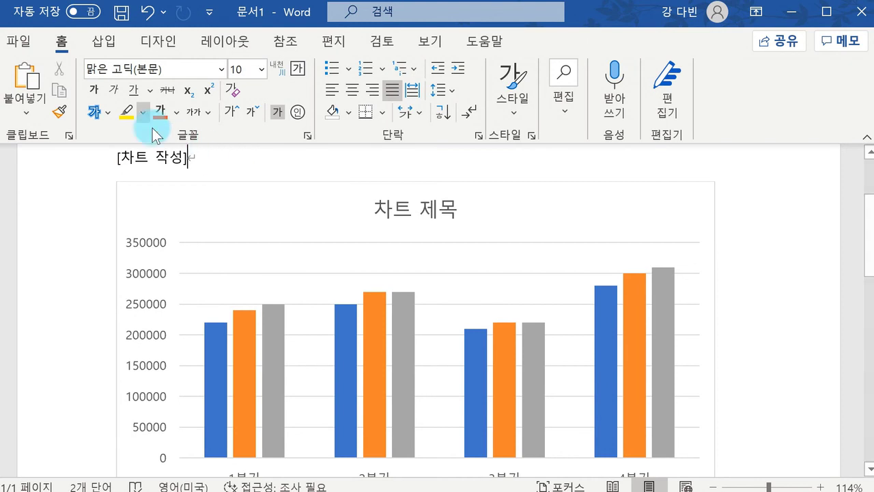
# Start saving the document under a new name and choose the 15강 교안 folder as its location.
pyautogui.click(18, 49)
pyautogui.click(98, 286)
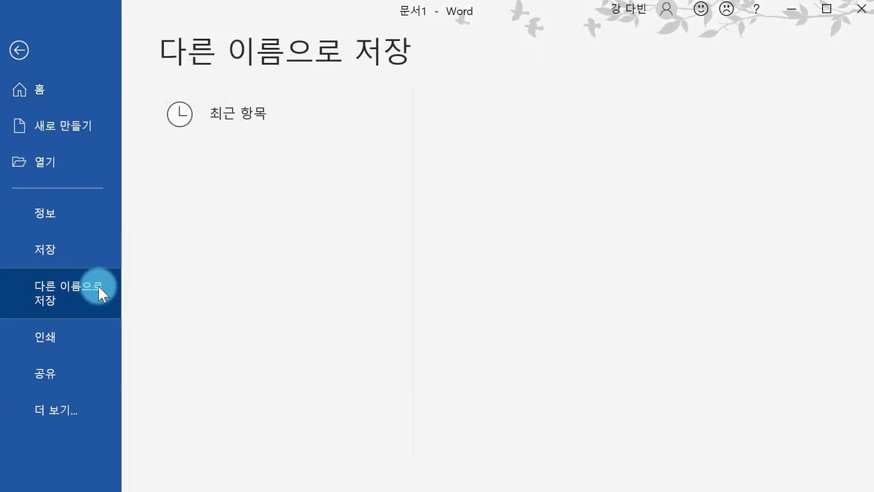
pyautogui.click(287, 348)
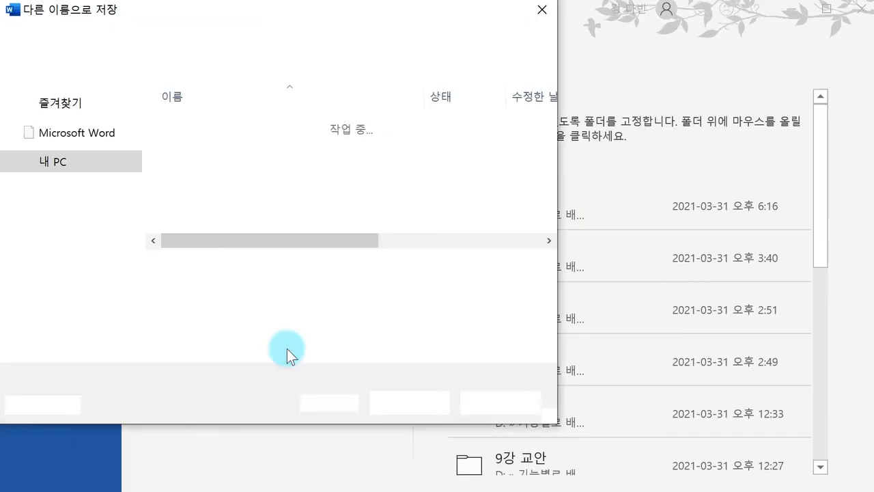
pyautogui.scroll(5, 67, 189)
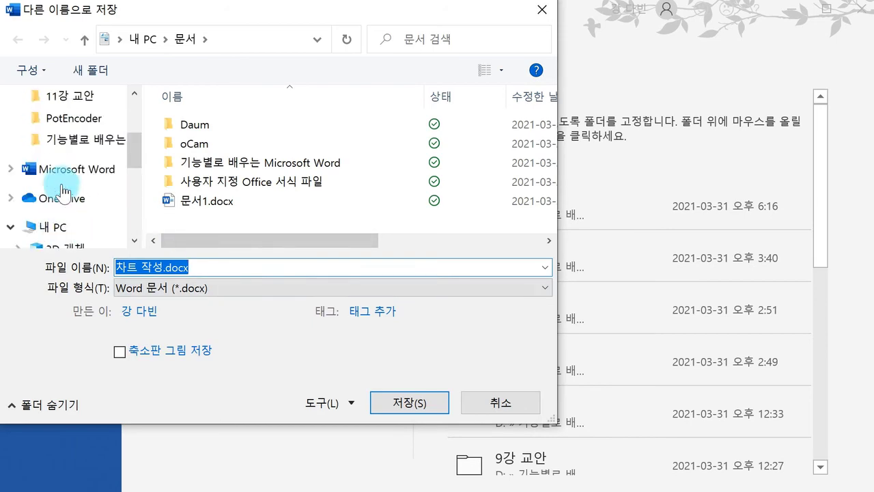
pyautogui.click(77, 145)
pyautogui.scroll(-3, 222, 176)
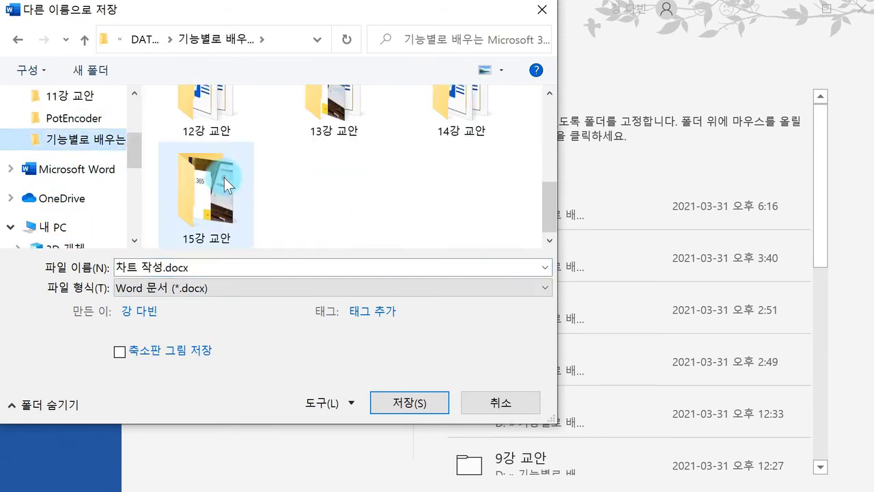
pyautogui.doubleClick(231, 187)
# Name the file 차트 작성 완성 and save it as a Word document.
pyautogui.moveTo(253, 261); pyautogui.dragTo(165, 263)
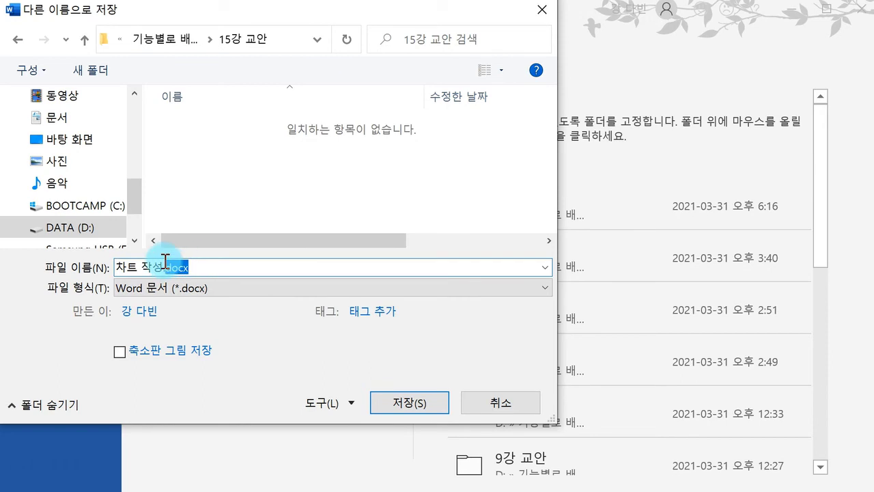
pyautogui.press('BackSpace')
pyautogui.write('완성')
pyautogui.click(169, 260)
pyautogui.click(405, 403)
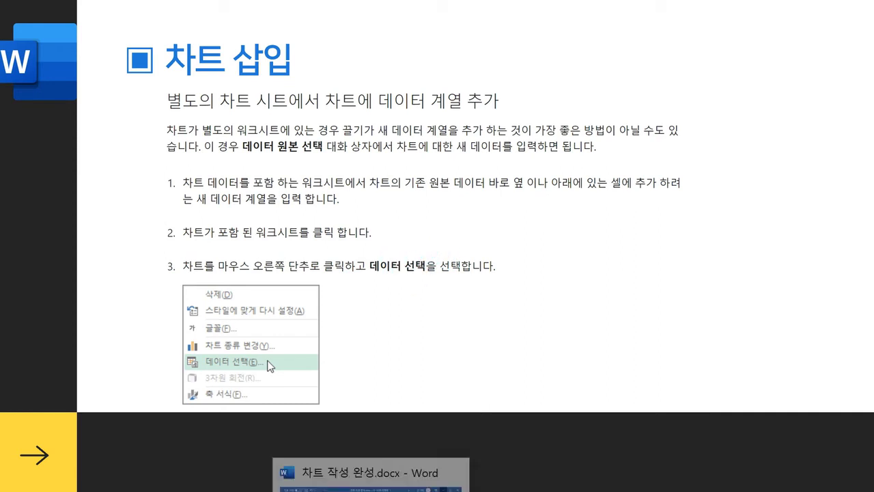
# Switch to the 차트 작성 완성.docx document in Word and open the chart's data for editing.
pyautogui.click(370, 478)
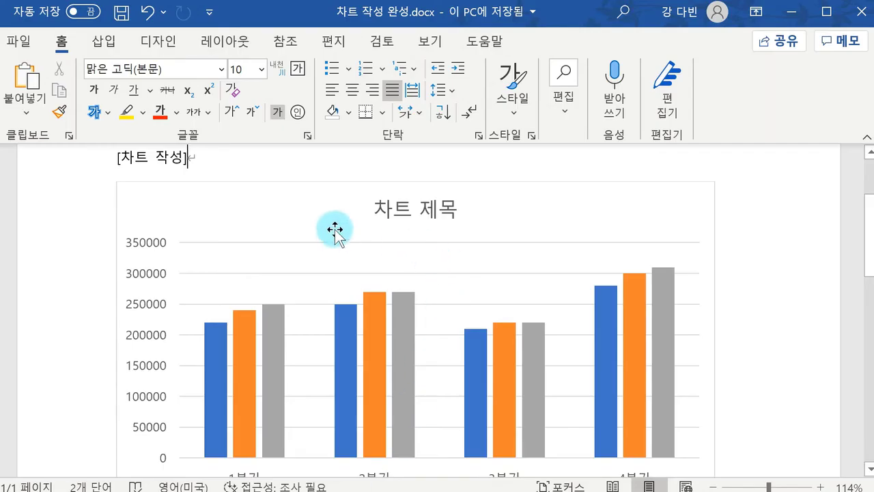
pyautogui.click(281, 194)
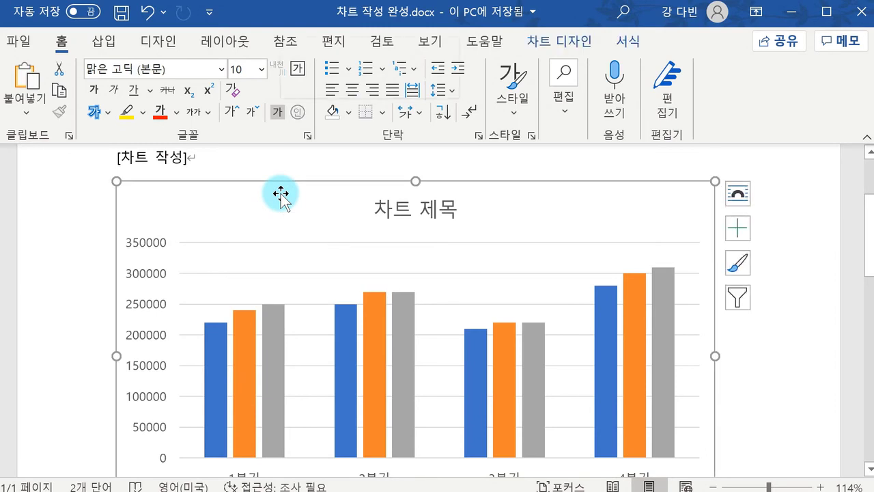
pyautogui.rightClick(281, 194)
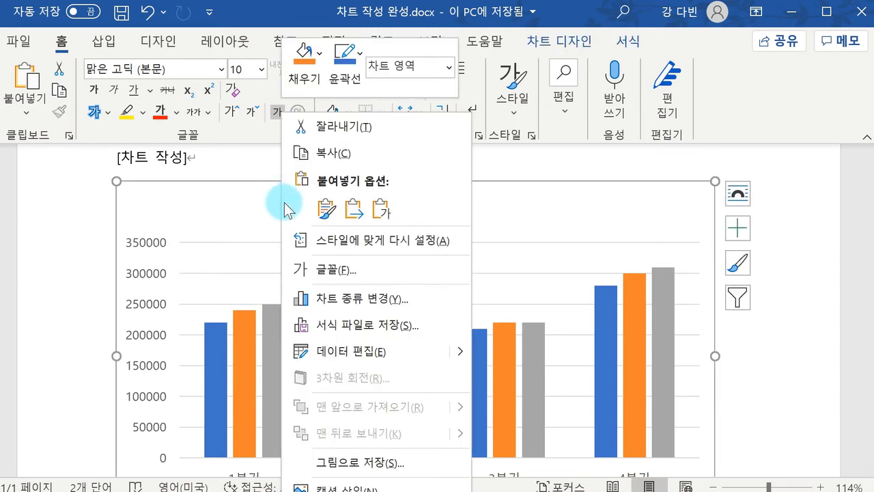
pyautogui.click(328, 352)
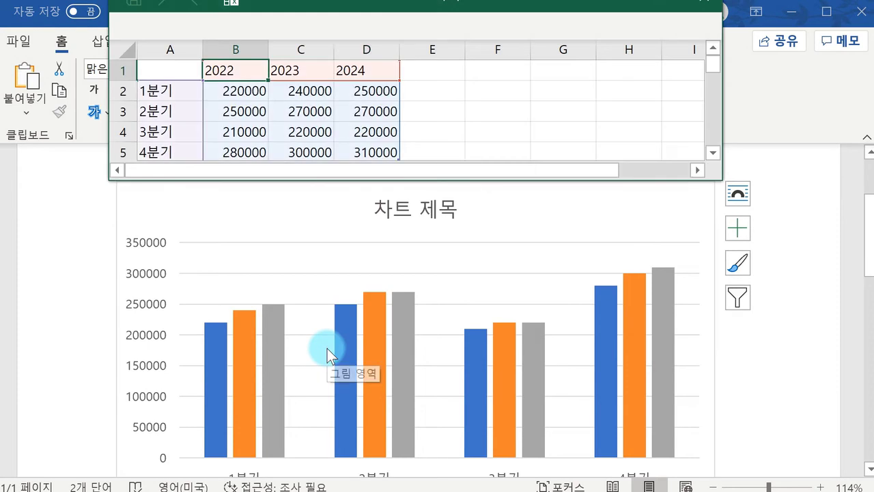
# Reposition the chart data sheet, enlarge it to show the rows below the data range, and close it.
pyautogui.moveTo(386, 1); pyautogui.dragTo(380, 41)
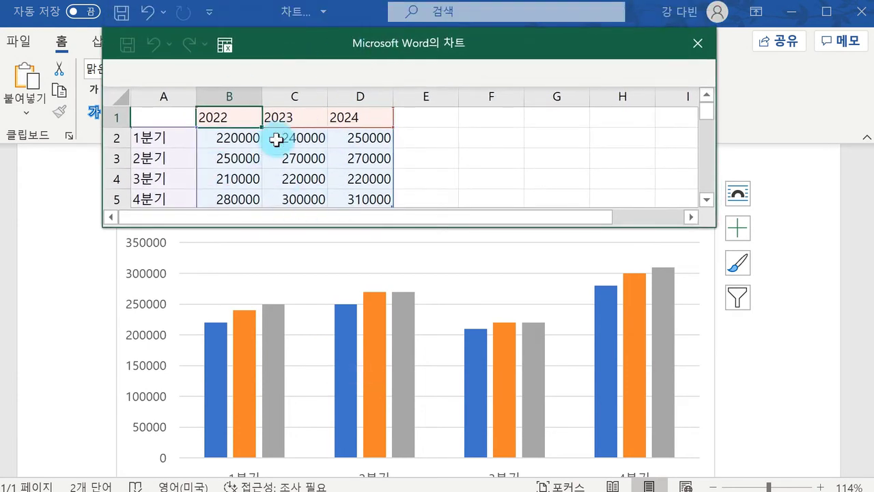
pyautogui.moveTo(716, 228); pyautogui.dragTo(720, 285)
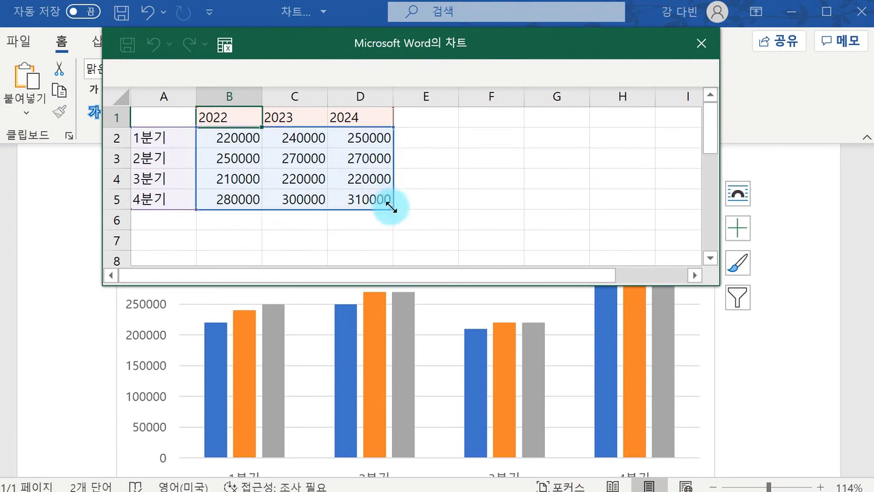
pyautogui.moveTo(390, 206)
pyautogui.mouseDown()
pyautogui.moveTo(516, 217)
pyautogui.moveTo(517, 254)
pyautogui.moveTo(503, 236)
pyautogui.moveTo(336, 201)
pyautogui.moveTo(387, 216)
pyautogui.mouseUp()
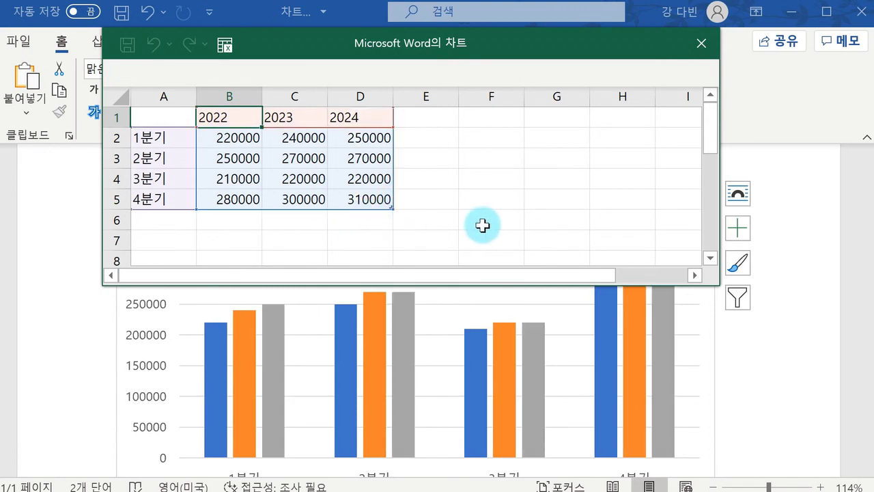
pyautogui.click(705, 43)
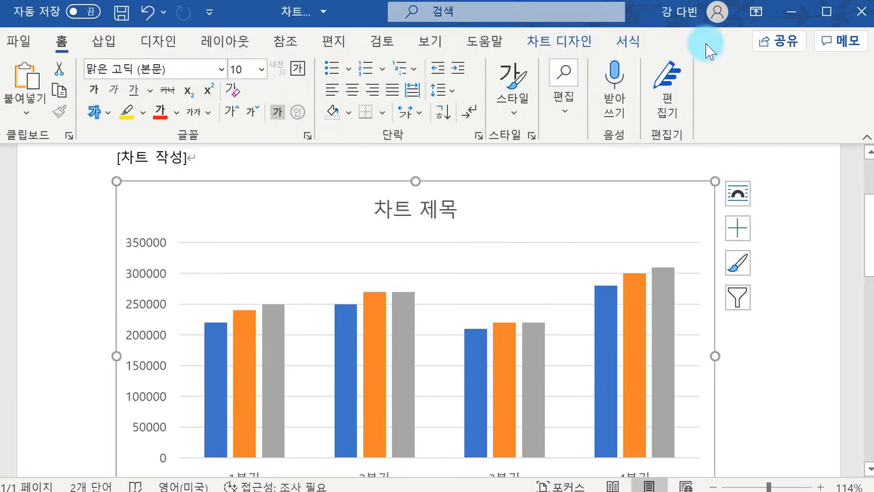
# Open the Select Data Source dialog for the chart and move it clear of the data sheet.
pyautogui.scroll(-3, 366, 248)
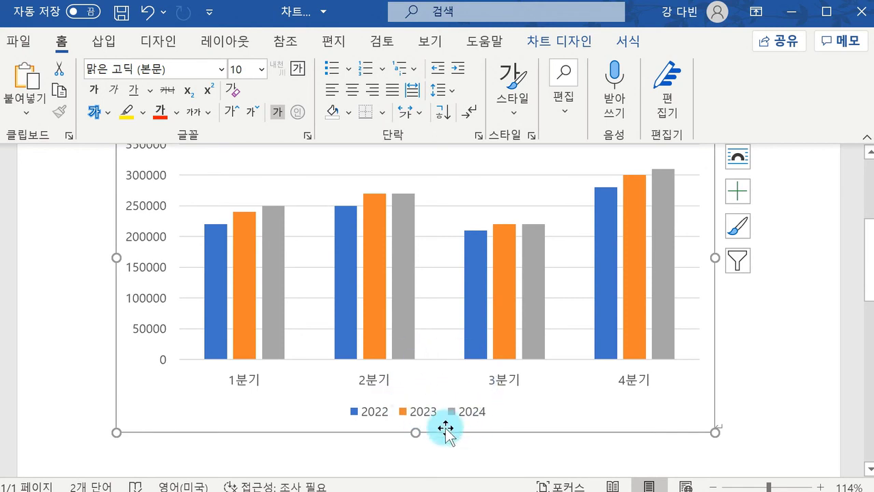
pyautogui.click(570, 45)
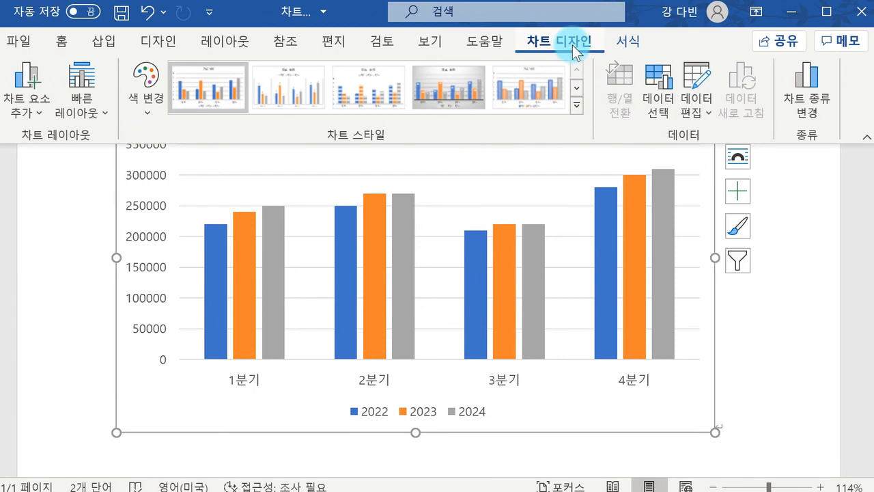
pyautogui.click(666, 82)
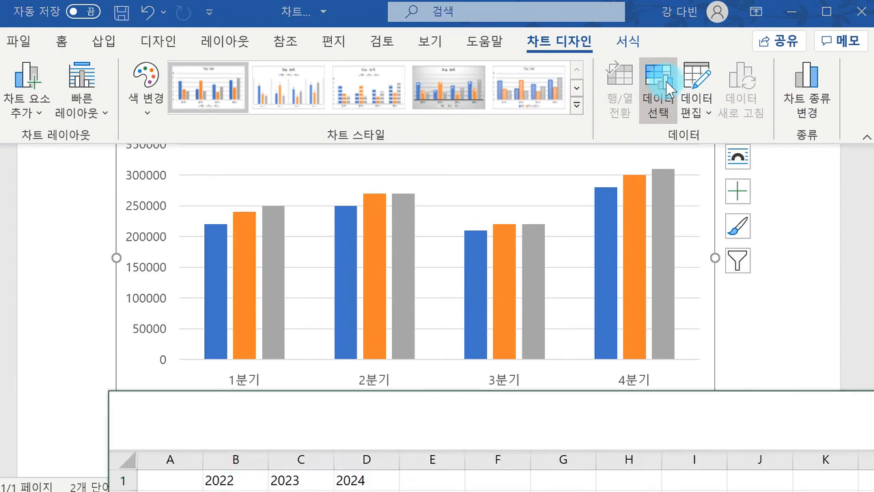
pyautogui.moveTo(246, 303); pyautogui.dragTo(261, 147)
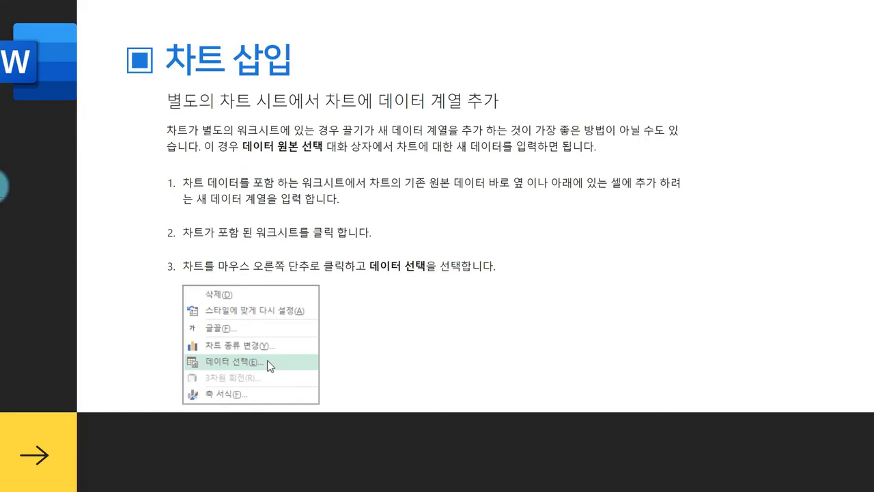
pyautogui.click(410, 211)
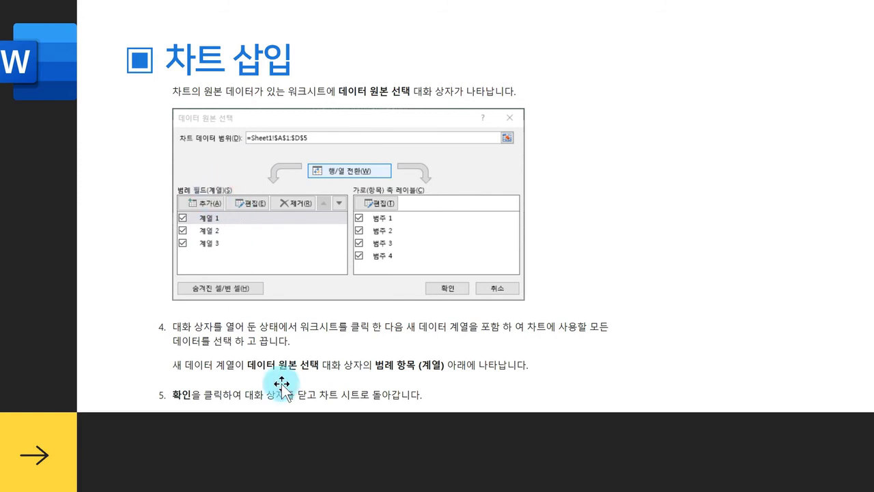
pyautogui.moveTo(415, 491)
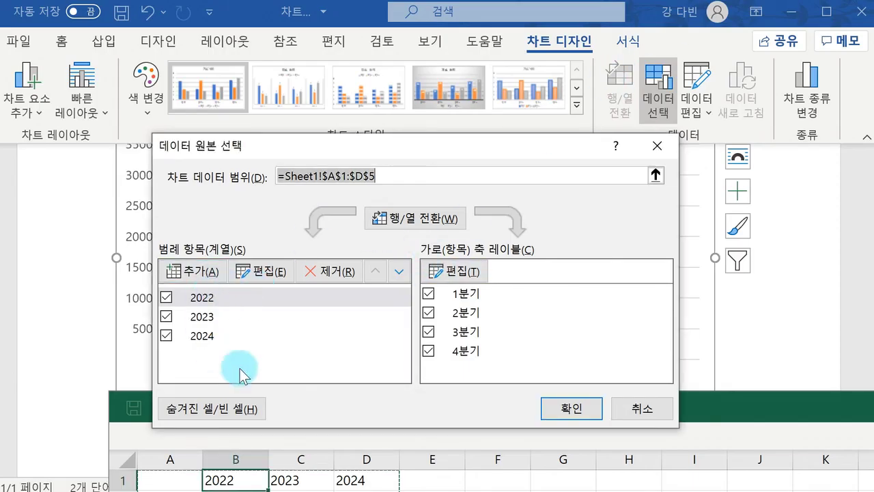
pyautogui.click(193, 274)
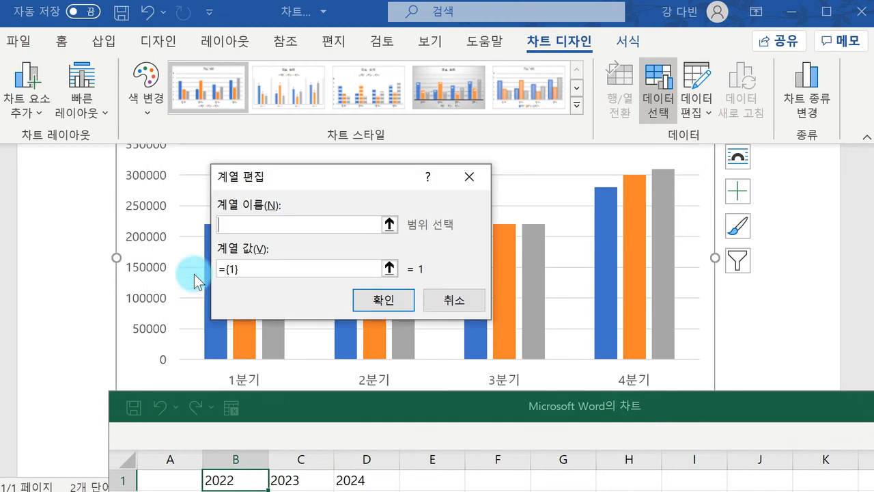
pyautogui.write('2025')
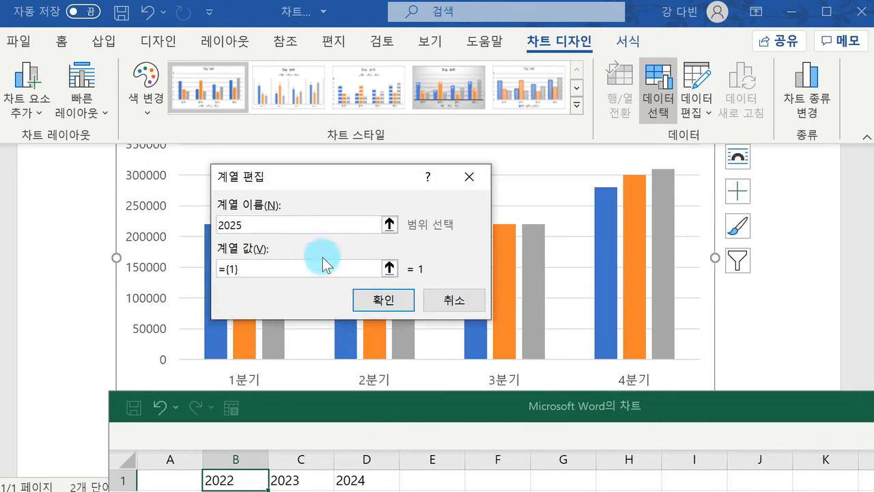
pyautogui.click(305, 260)
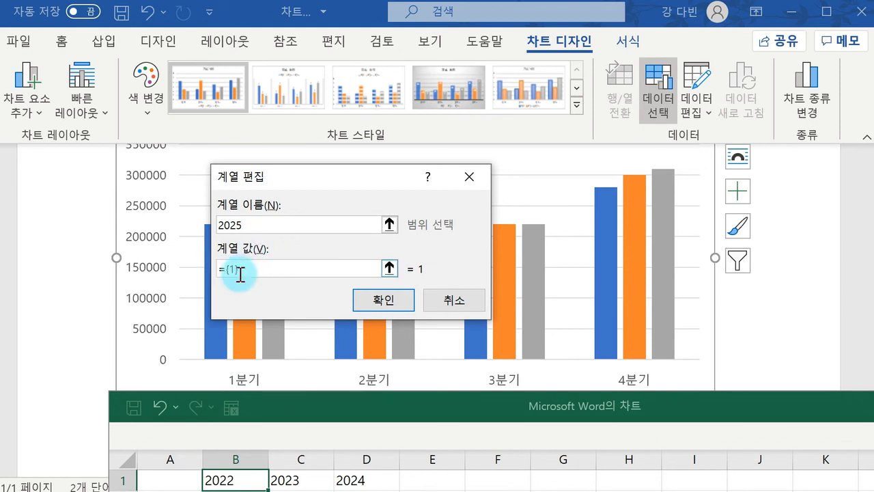
pyautogui.click(457, 303)
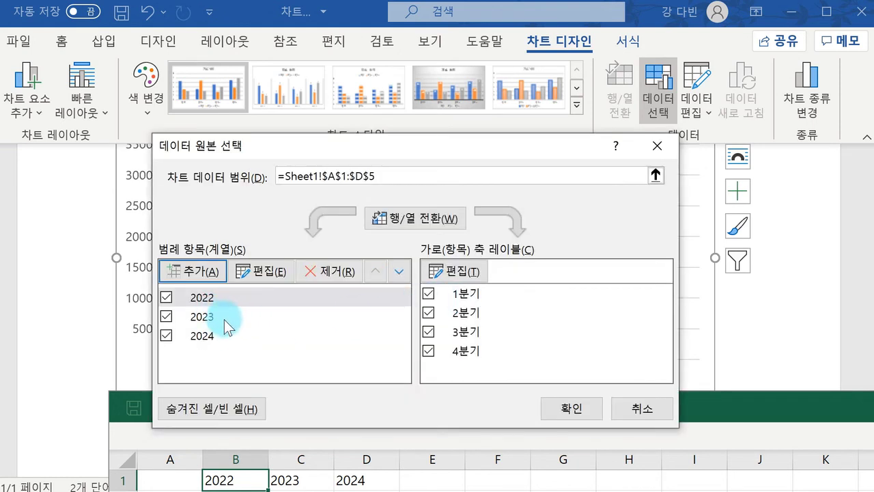
# Inspect the name and value ranges of the 2023 series in the Edit Series dialog, and leave it without changes.
pyautogui.click(205, 317)
pyautogui.click(261, 271)
pyautogui.click(329, 228)
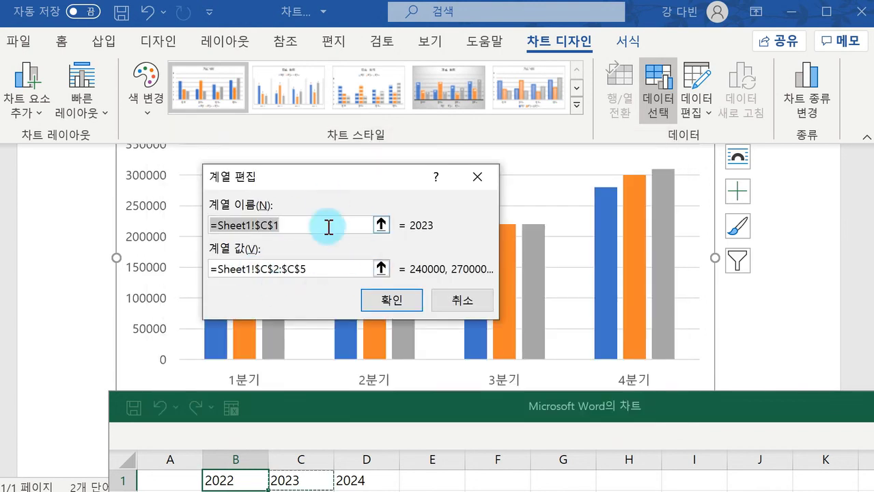
pyautogui.click(447, 301)
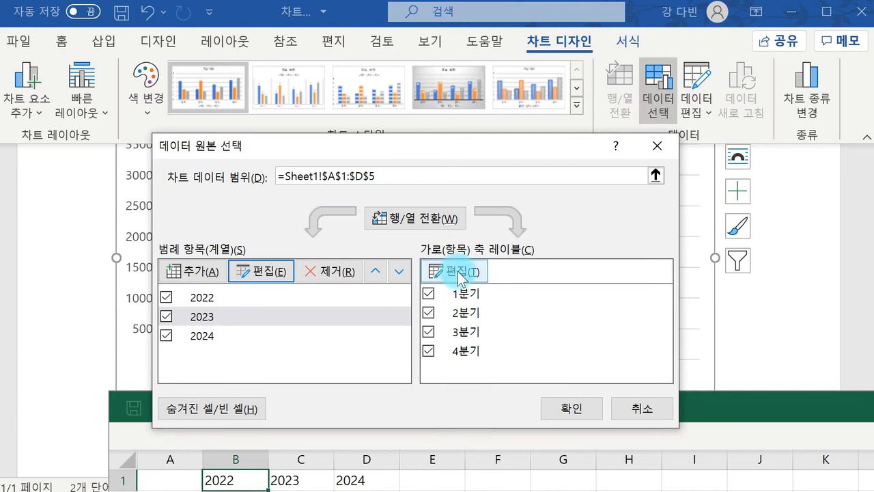
# Go through the 1분기 to 4분기 categories and examine the cell range used for the horizontal axis labels.
pyautogui.click(460, 300)
pyautogui.click(461, 312)
pyautogui.click(458, 331)
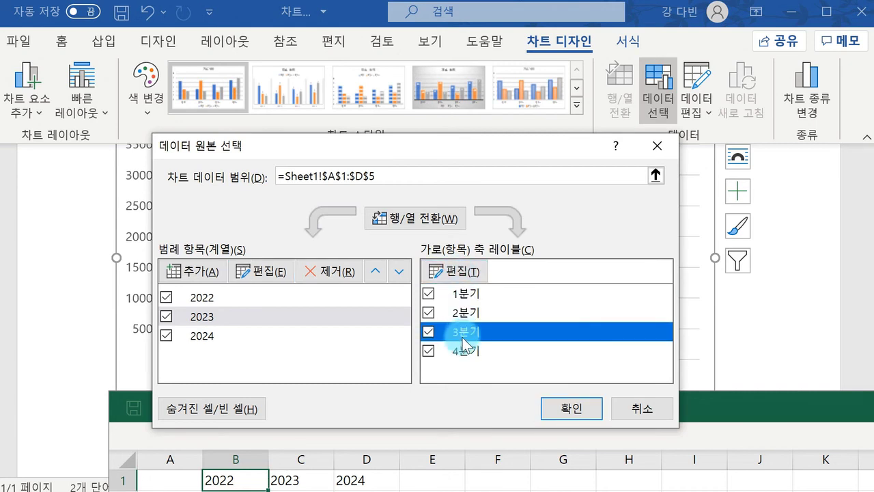
pyautogui.click(458, 350)
pyautogui.click(466, 277)
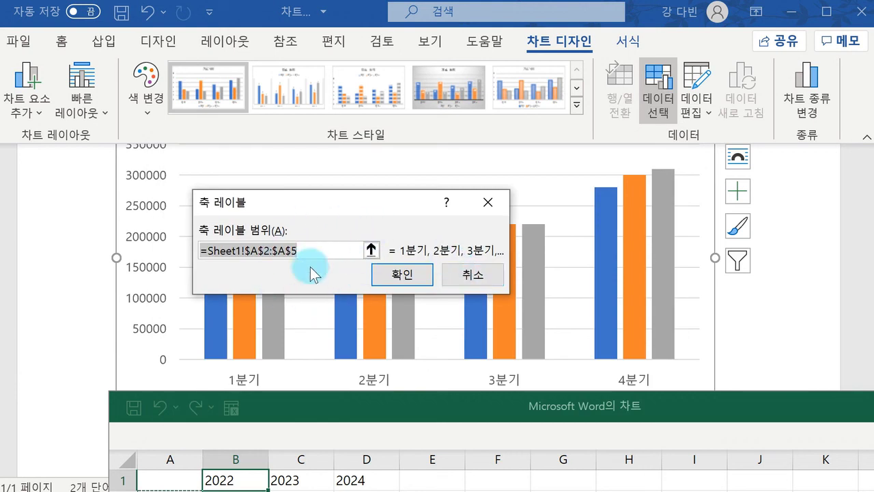
pyautogui.click(403, 275)
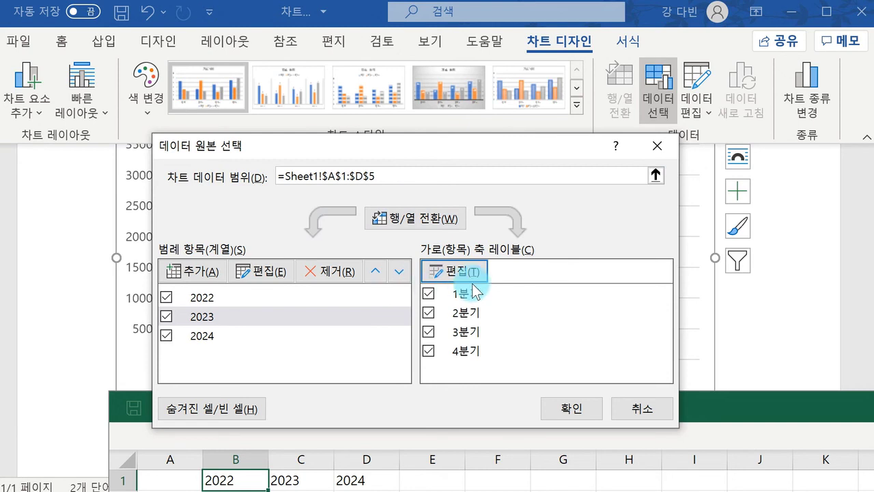
# Cancel the data source selection, move the chart data sheet up to view its contents, and close it.
pyautogui.click(628, 410)
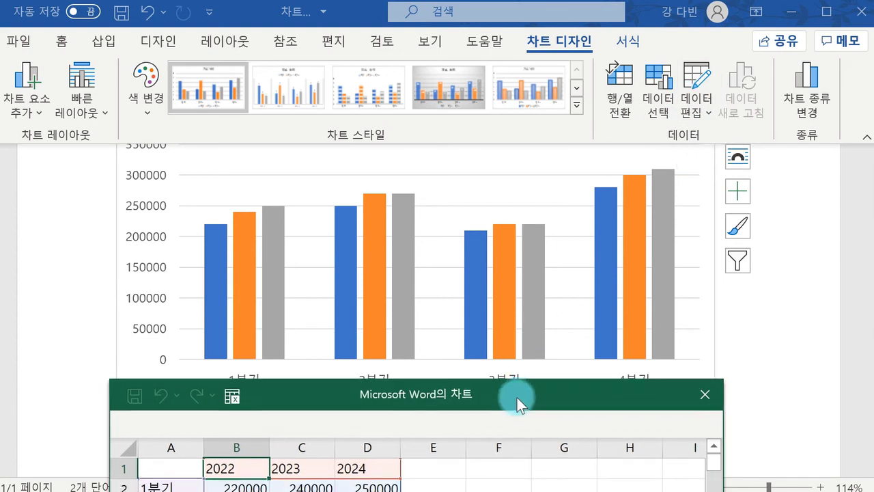
pyautogui.moveTo(513, 396); pyautogui.dragTo(514, 185)
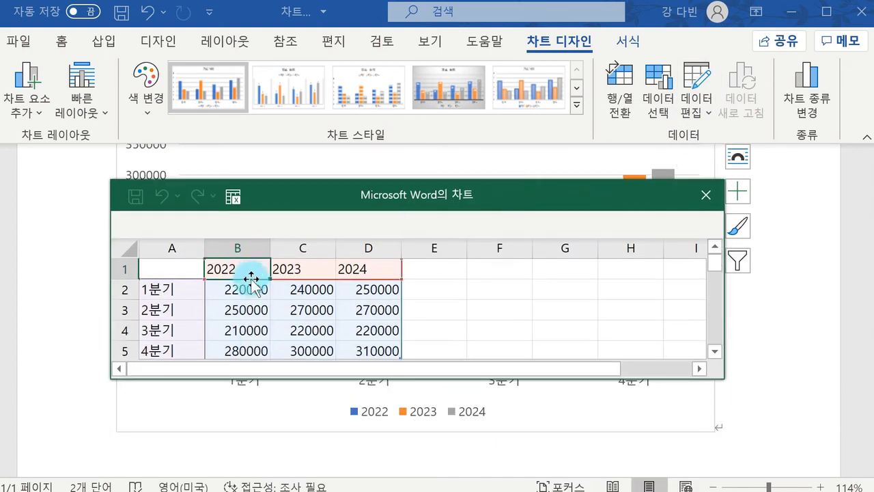
pyautogui.click(707, 196)
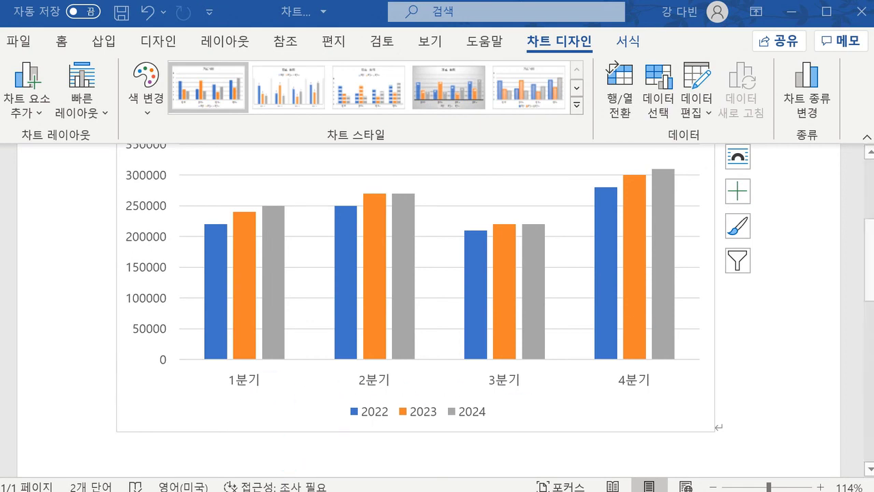
pyautogui.click(872, 258)
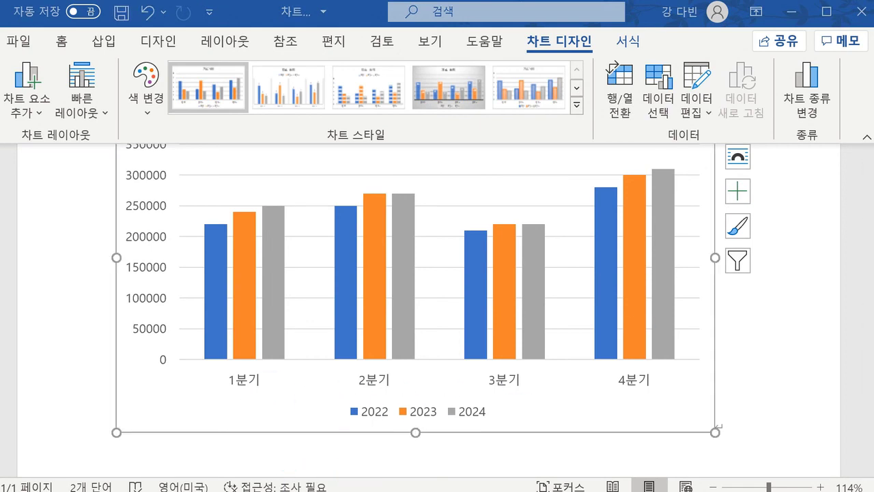
pyautogui.click(366, 478)
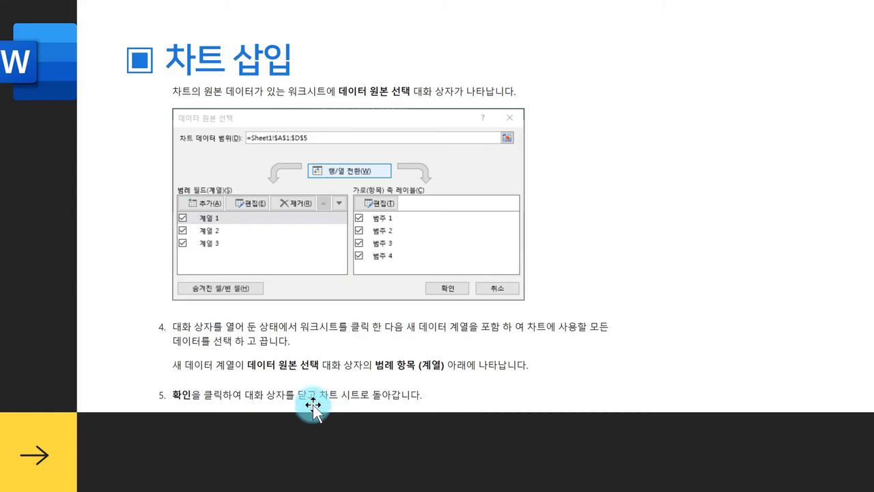
pyautogui.click(308, 306)
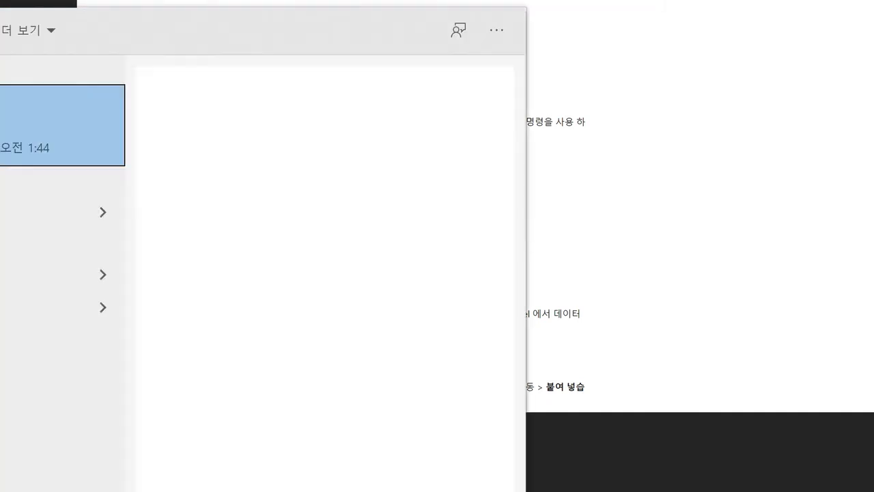
# Find and launch Excel, and create a new blank workbook in it.
pyautogui.press('BackSpace')
pyautogui.write('excel')
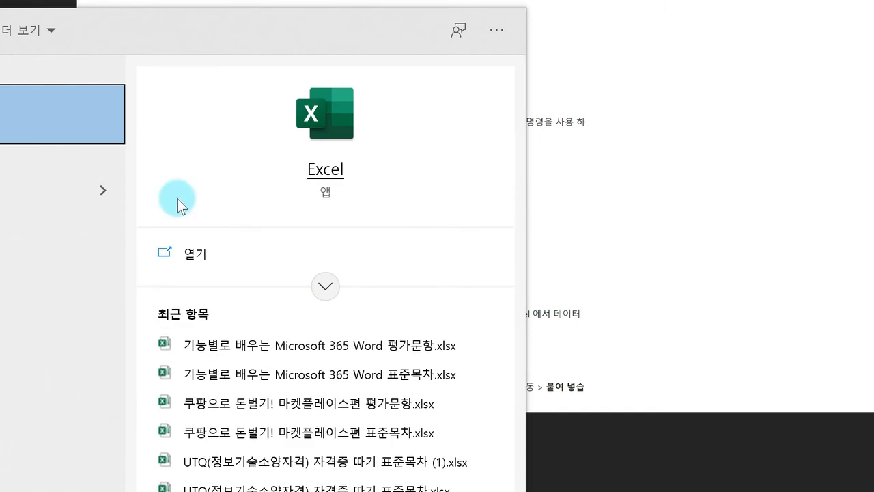
pyautogui.click(179, 197)
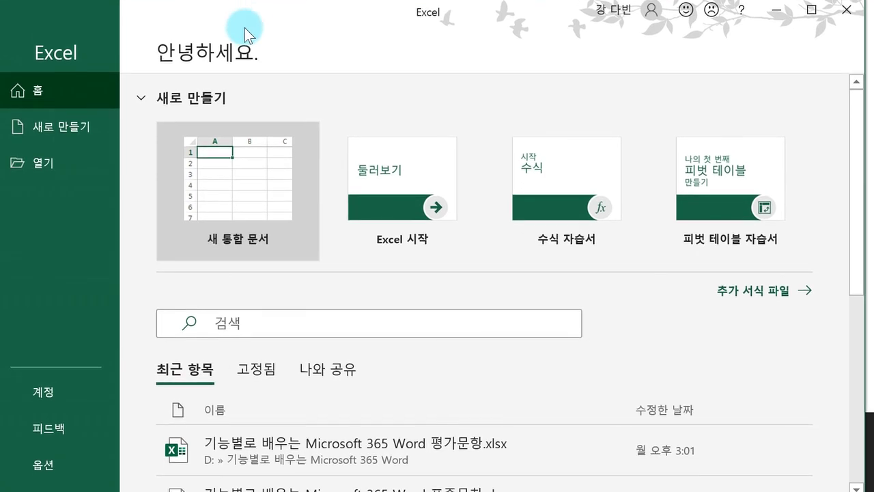
pyautogui.click(248, 196)
# Insert an empty column chart on Sheet1 of the blank workbook.
pyautogui.click(101, 41)
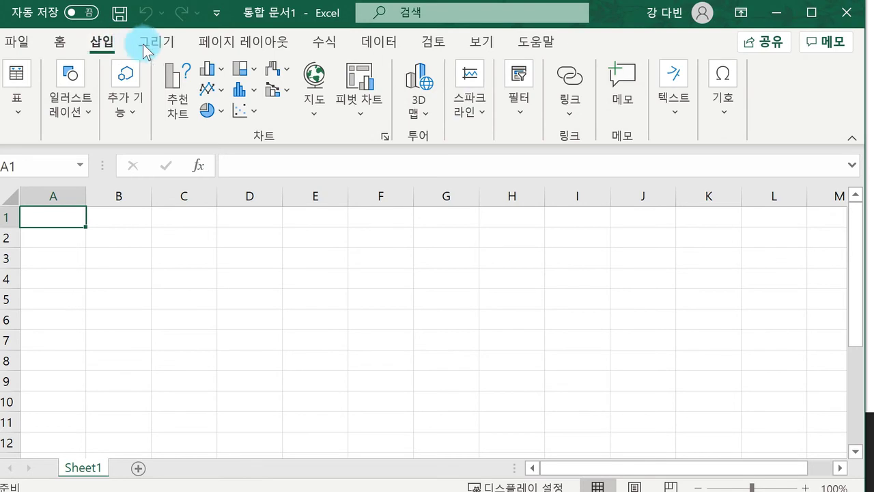
pyautogui.click(175, 103)
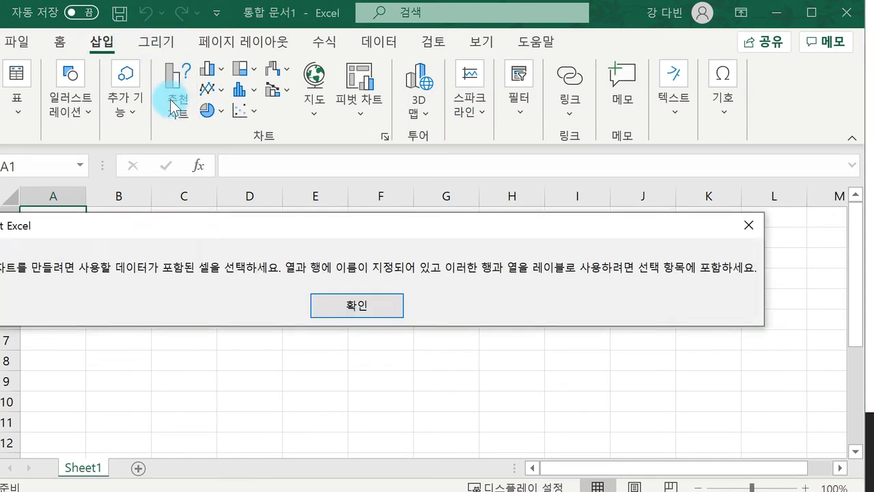
pyautogui.click(315, 300)
pyautogui.click(215, 69)
pyautogui.click(225, 137)
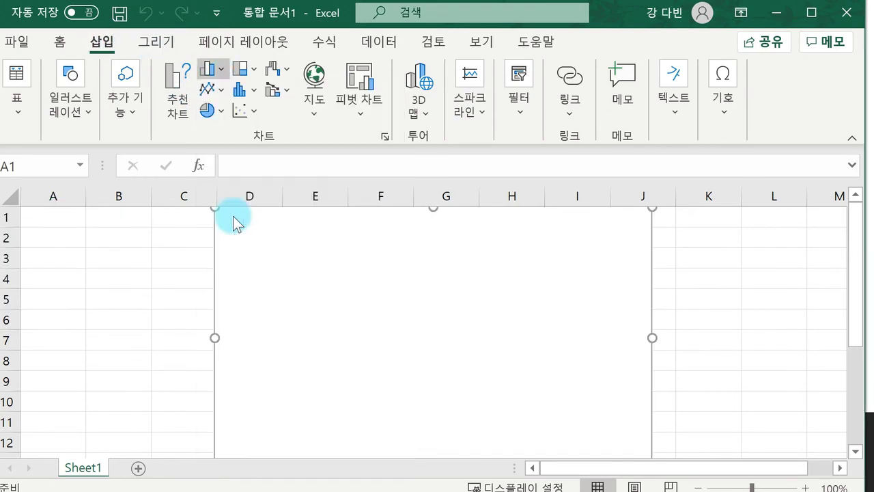
pyautogui.scroll(-2, 567, 345)
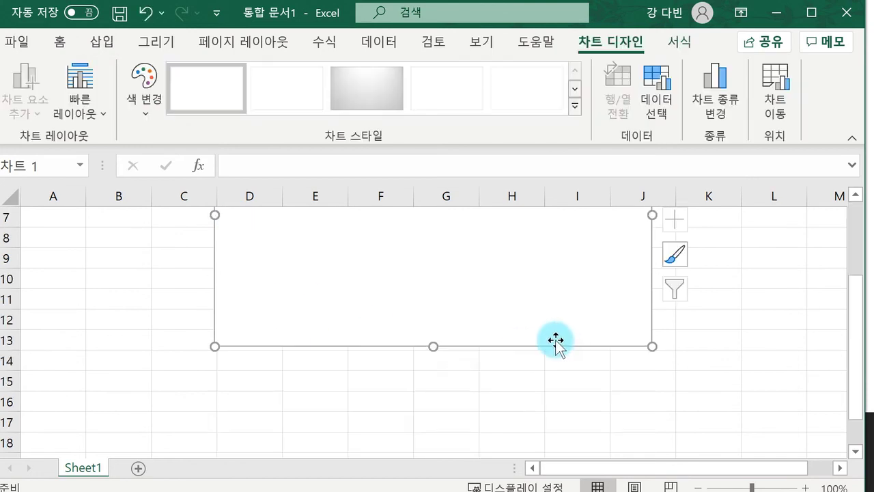
pyautogui.scroll(2, 567, 345)
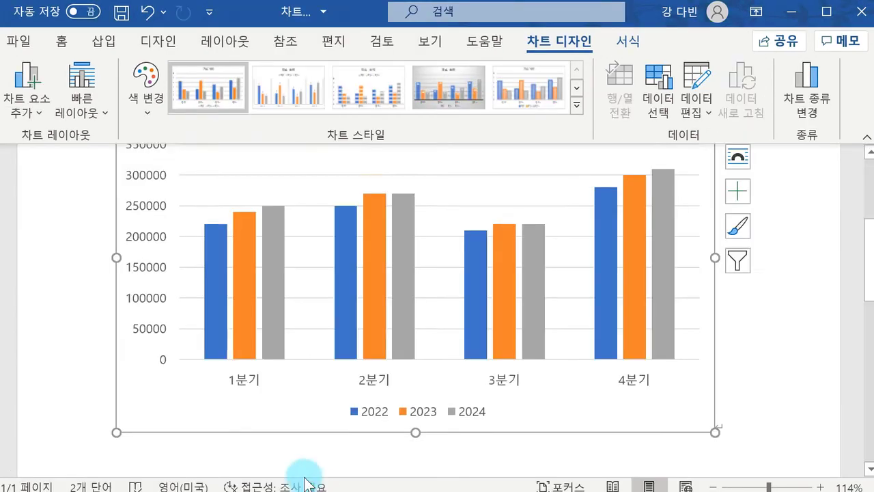
# Paste the copied Excel chart after the existing column chart in the Word document, and undo the paste.
pyautogui.scroll(-3, 283, 400)
pyautogui.click(751, 303)
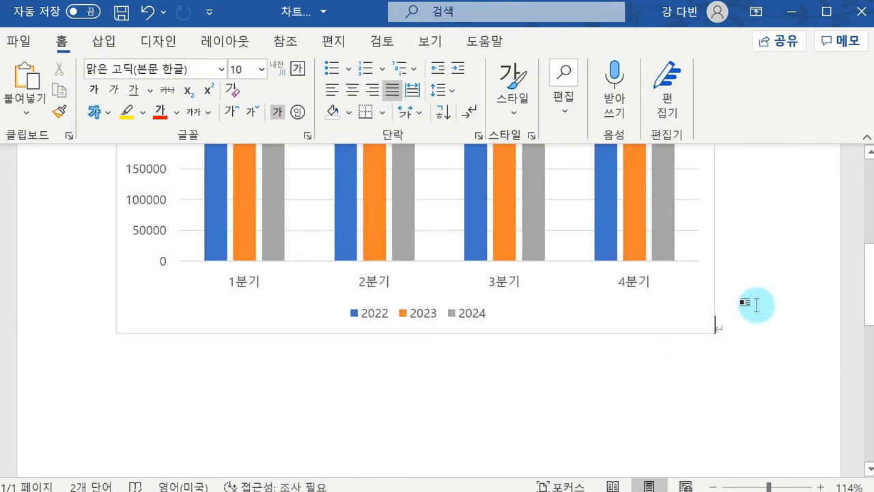
pyautogui.hotkey('ctrl', 'v')
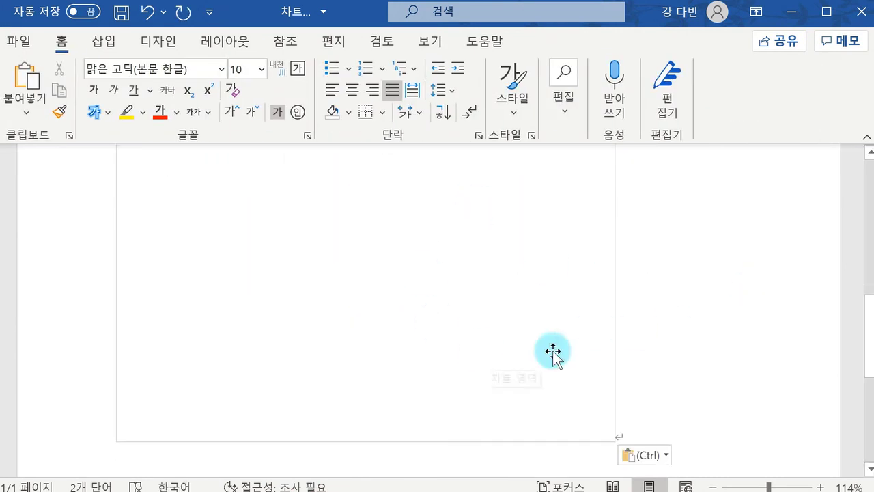
pyautogui.hotkey('ctrl', 'z')
pyautogui.scroll(6, 485, 274)
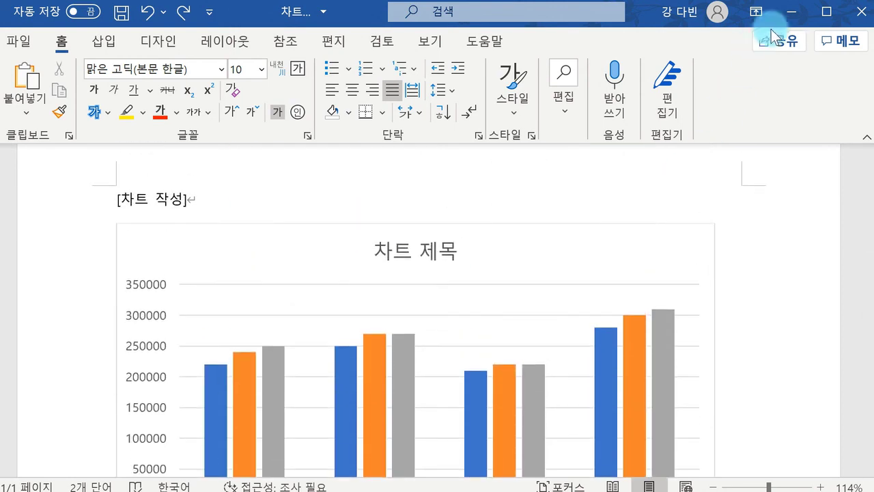
# Minimize the Word document and close the Excel workbook that holds the empty chart.
pyautogui.click(792, 11)
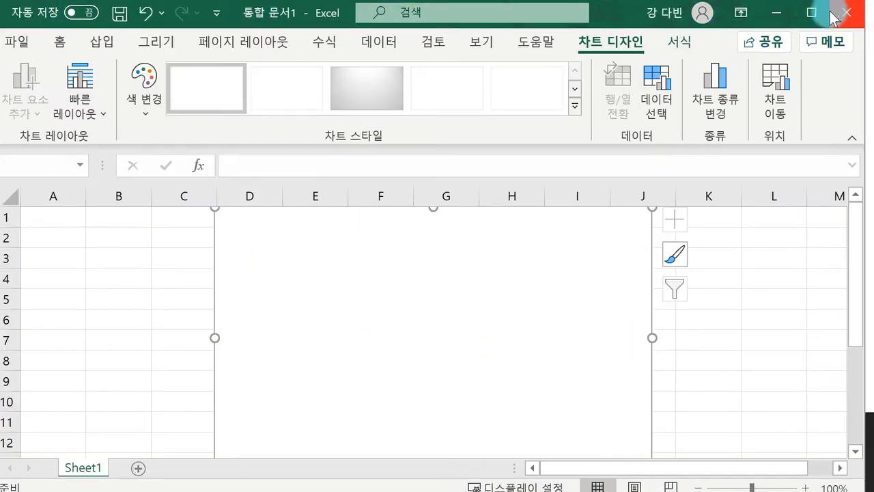
pyautogui.click(835, 15)
pyautogui.click(491, 365)
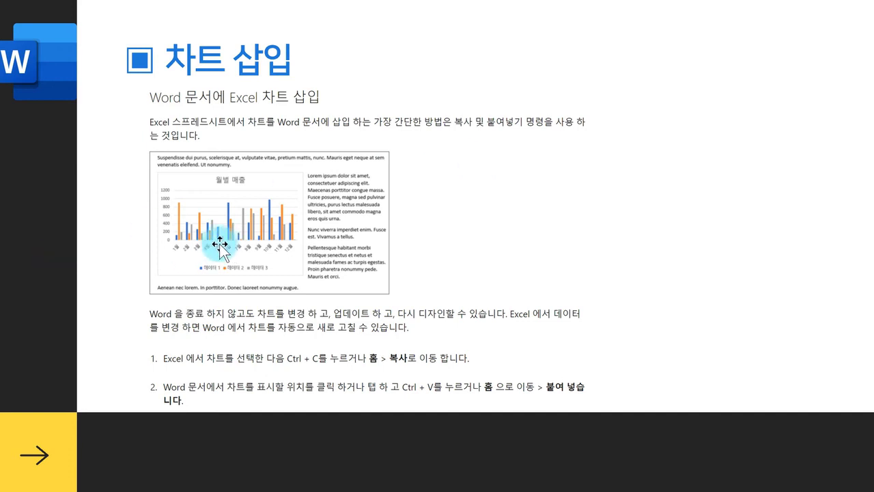
# Return to the Word document, select the column chart, and show its chart design commands.
pyautogui.click(195, 244)
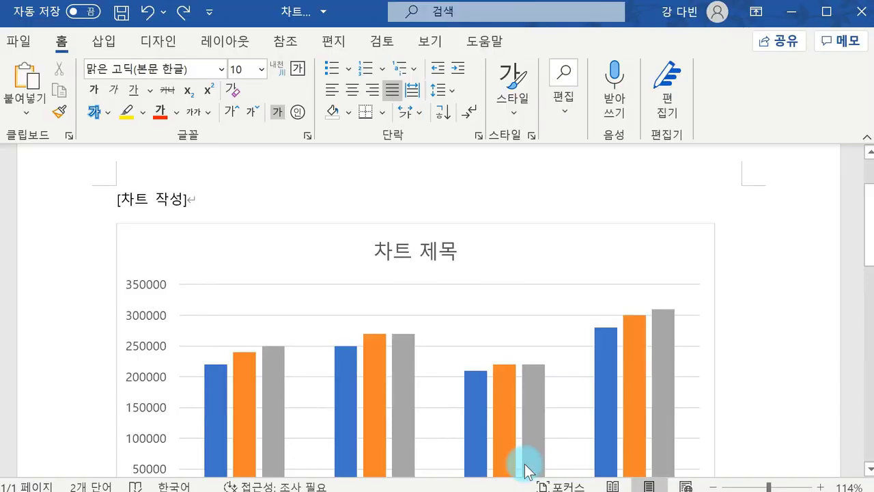
pyautogui.click(625, 244)
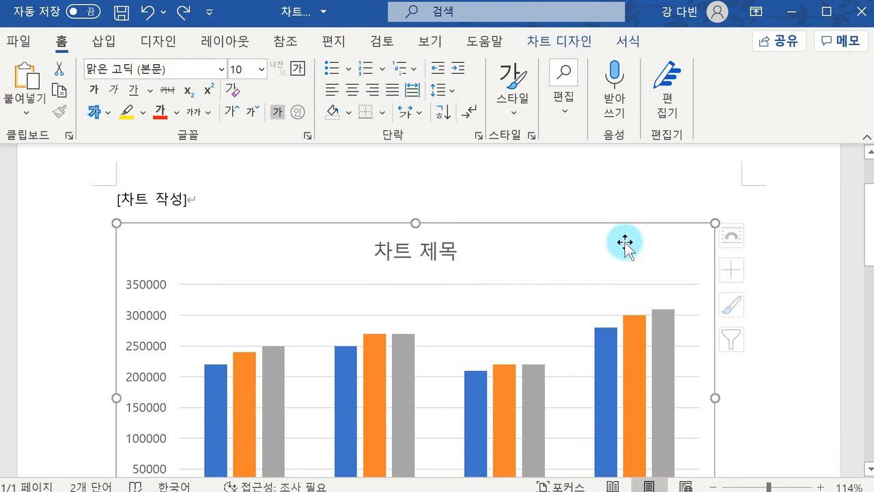
pyautogui.click(568, 41)
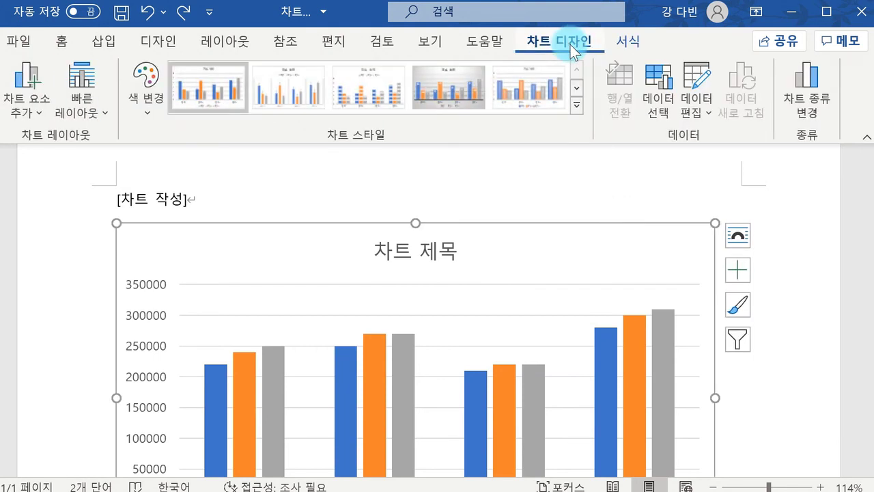
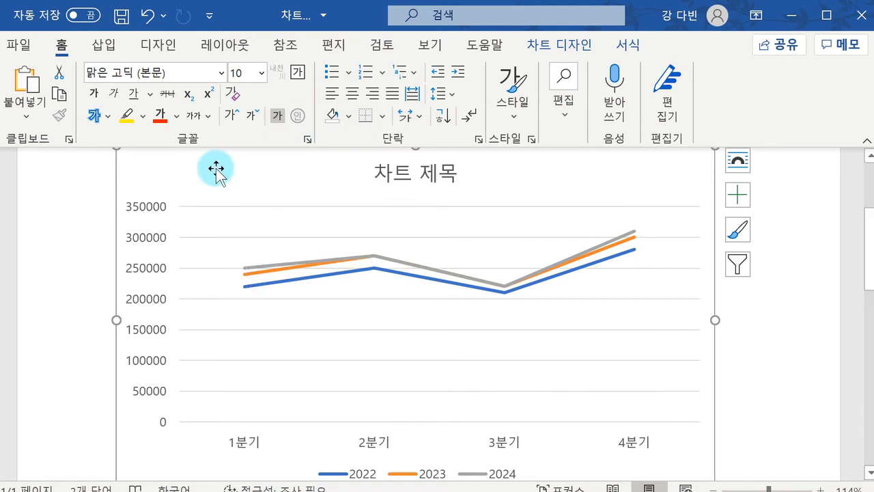
# Change the line chart's type to clustered column (묶은 세로 막대형).
pyautogui.click(564, 46)
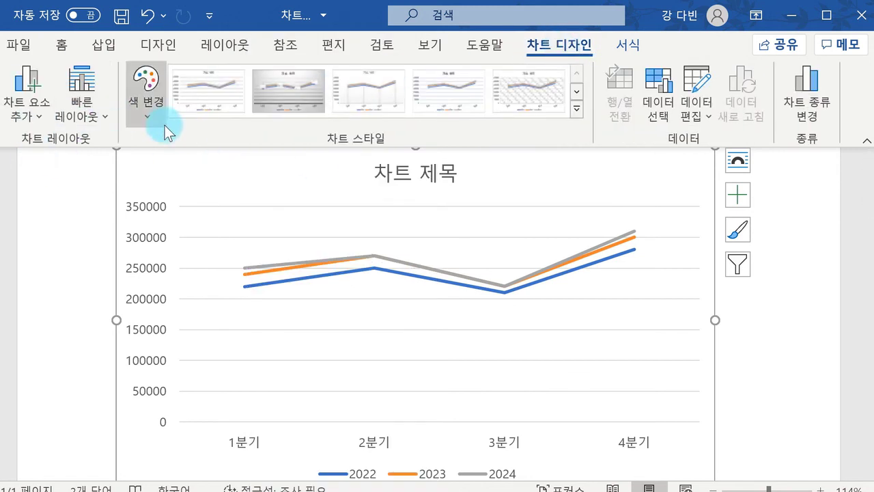
pyautogui.click(815, 104)
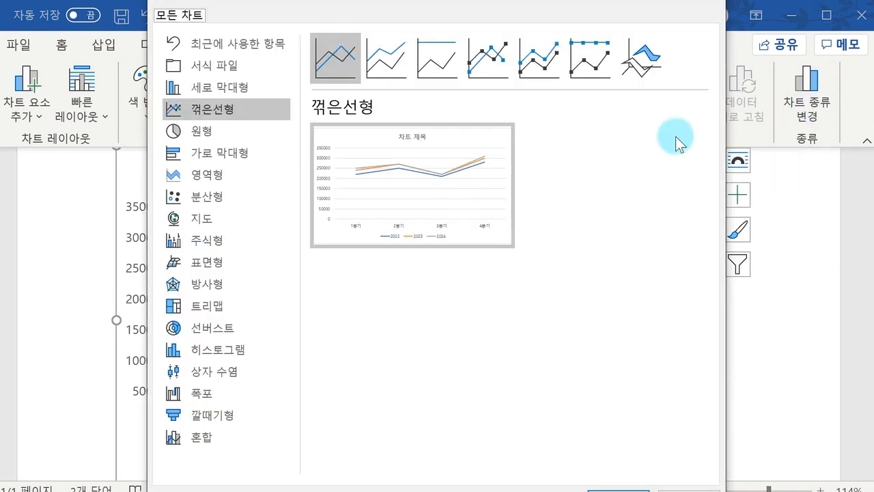
pyautogui.click(246, 85)
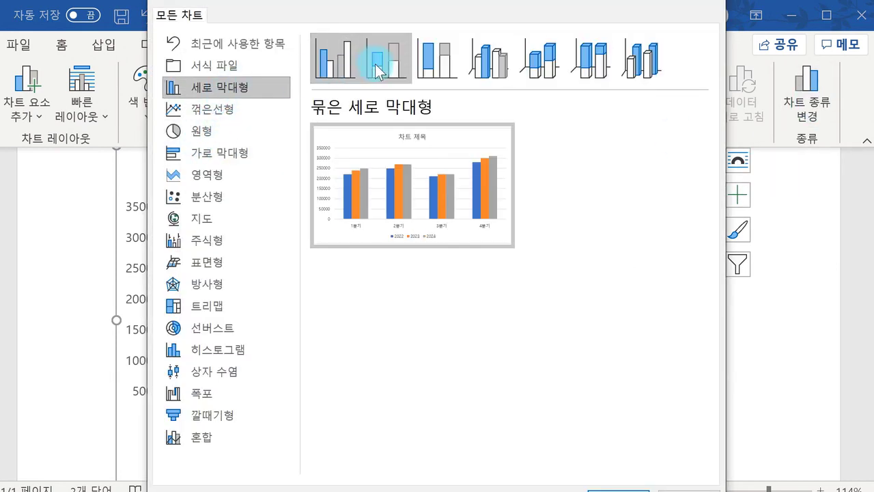
pyautogui.click(605, 486)
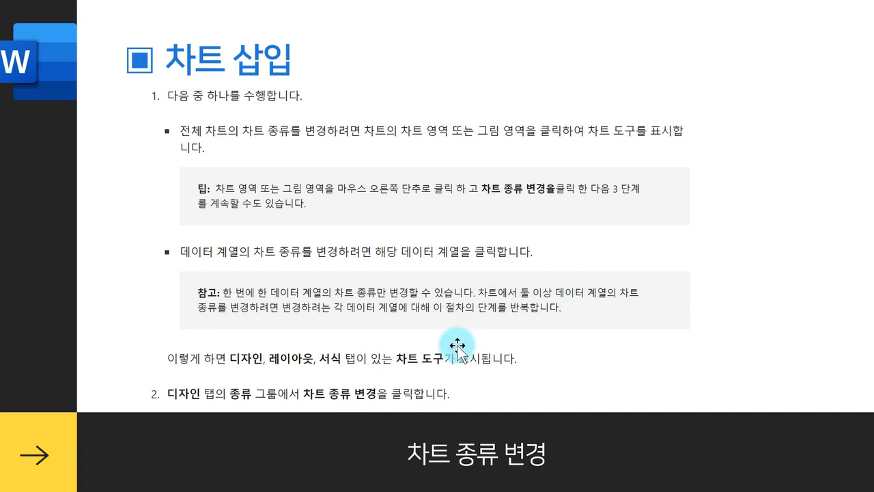
# Select the 2024 series in the Word chart and open the chart type settings for that series.
pyautogui.moveTo(460, 491)
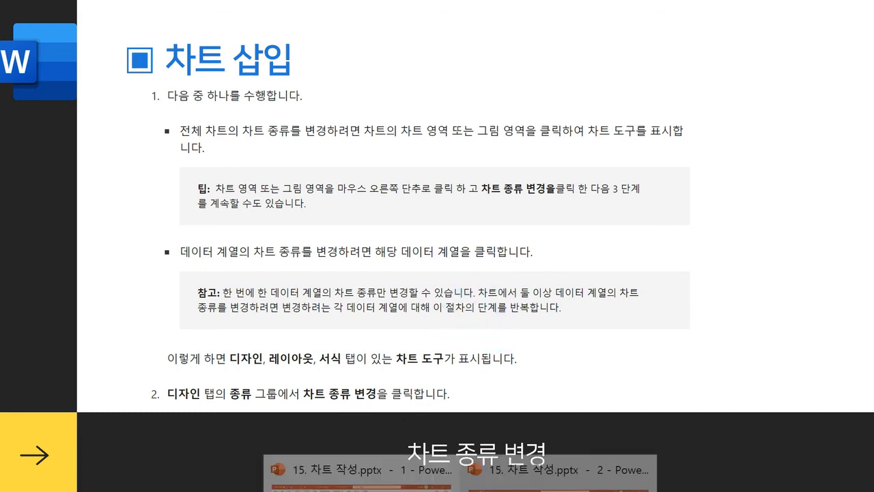
pyautogui.click(362, 478)
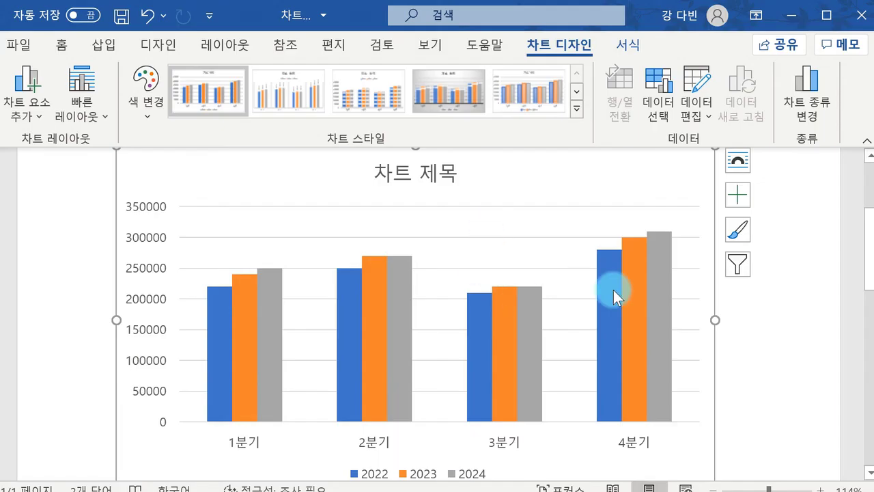
pyautogui.scroll(-3, 339, 296)
pyautogui.click(271, 239)
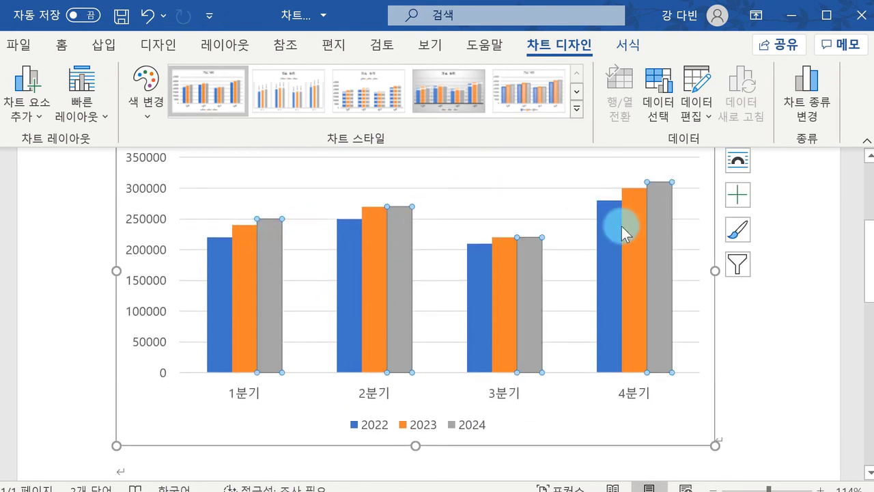
pyautogui.moveTo(645, 209)
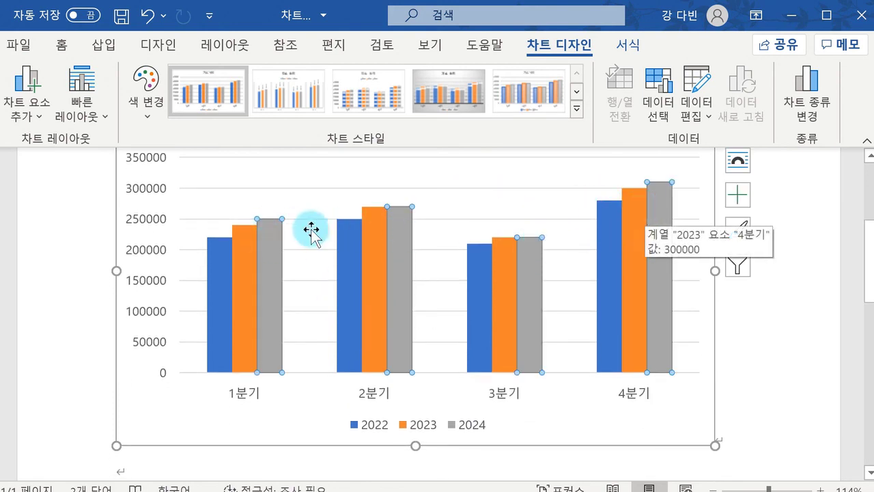
pyautogui.rightClick(271, 226)
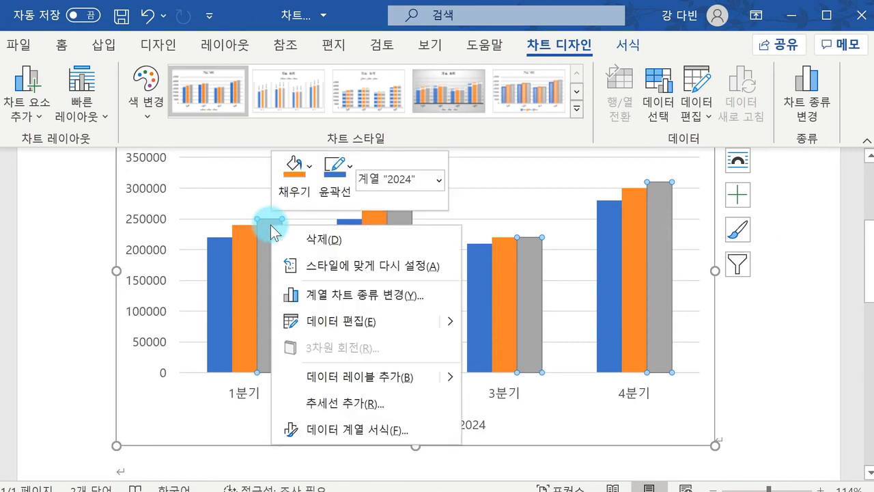
pyautogui.click(281, 293)
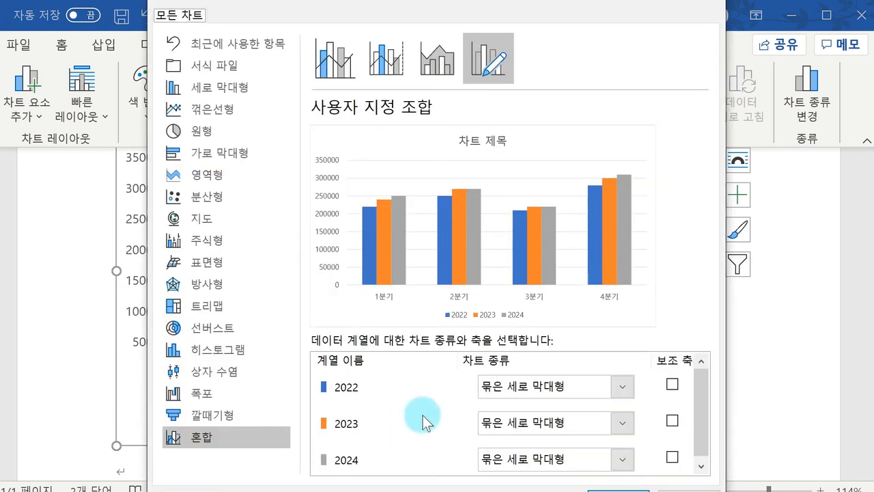
# Apply the stacked line with markers type (표식이 있는 누적 꺾은선형) to the 2024 series, and undo the change.
pyautogui.scroll(-1, 492, 413)
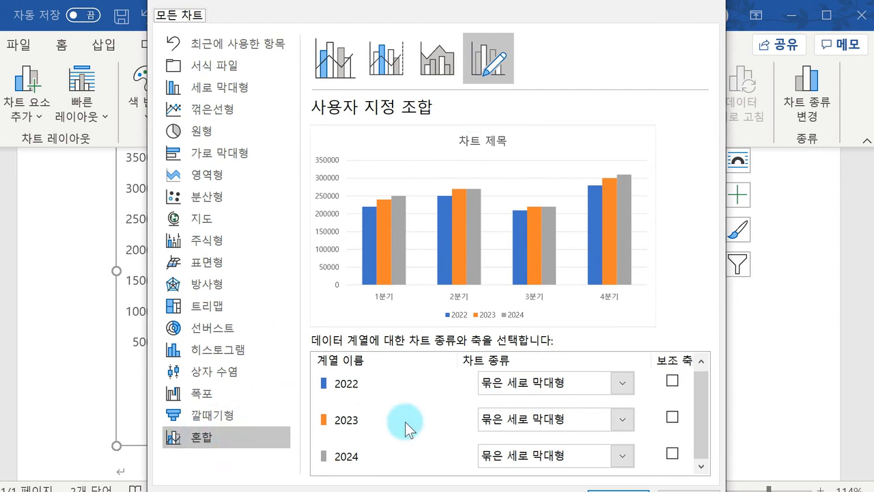
pyautogui.click(549, 455)
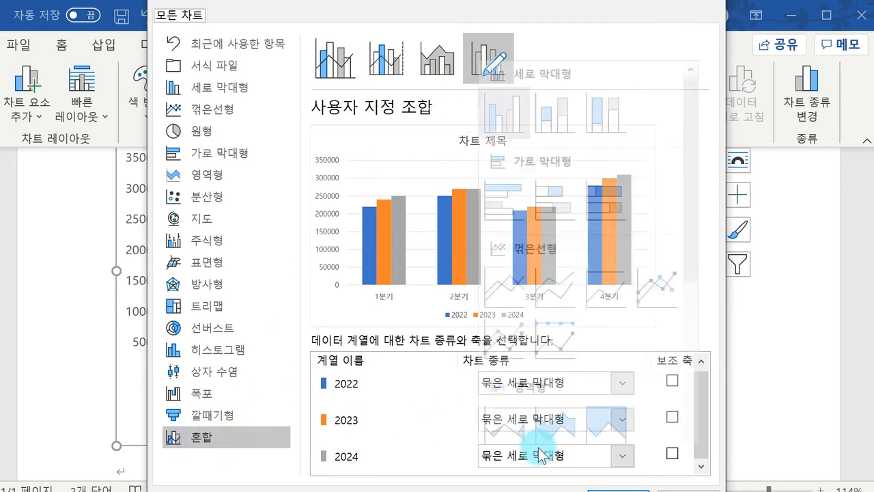
pyautogui.click(506, 324)
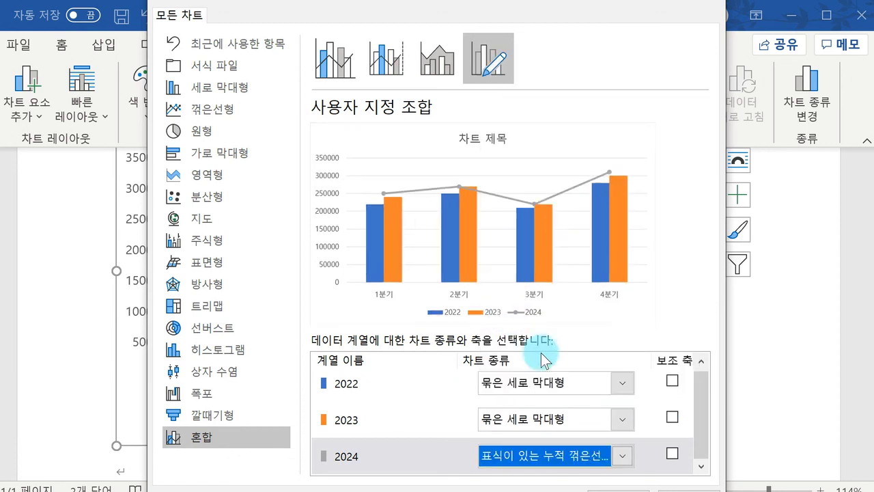
pyautogui.click(618, 488)
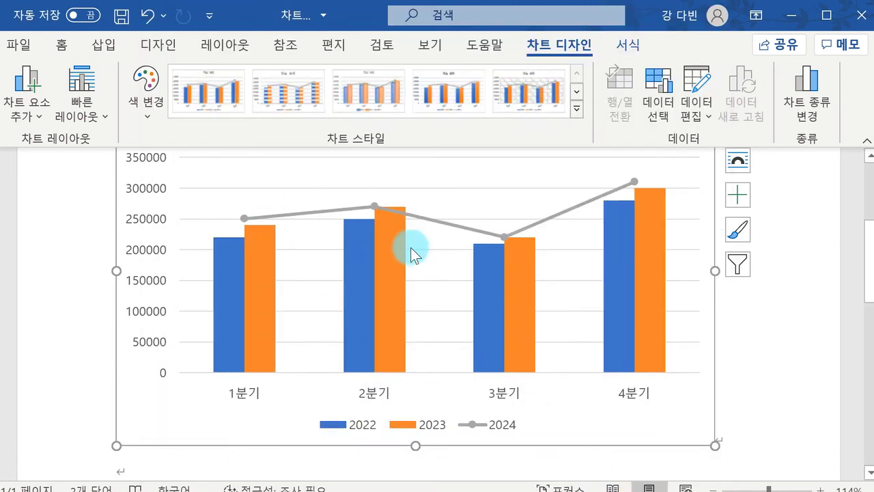
pyautogui.moveTo(270, 247)
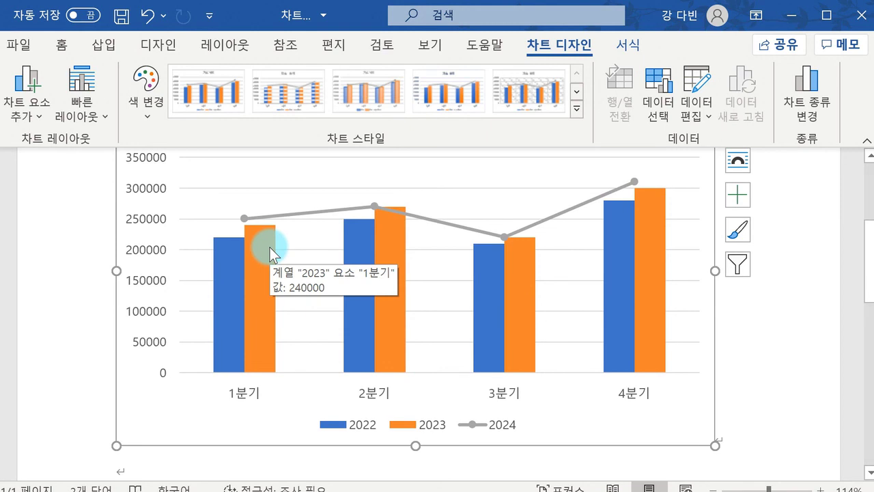
pyautogui.hotkey('ctrl', 'z')
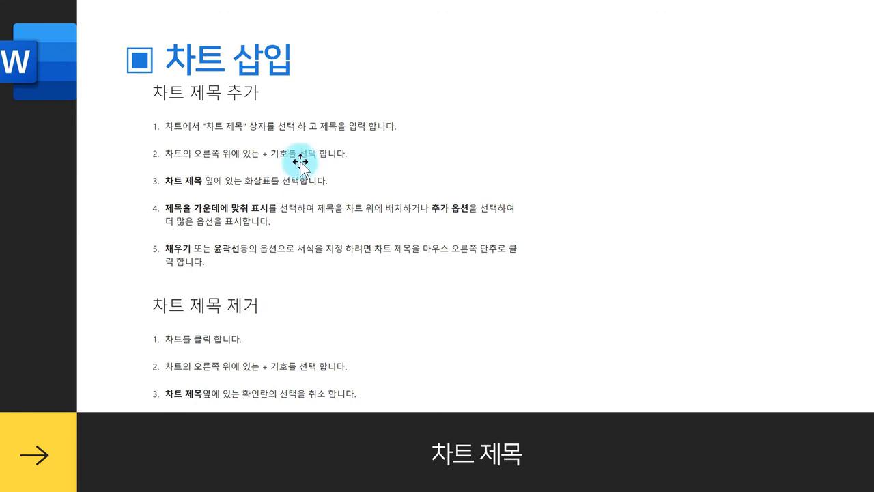
# Switch to the Word document and remove the title of the column chart (없음).
pyautogui.click(371, 482)
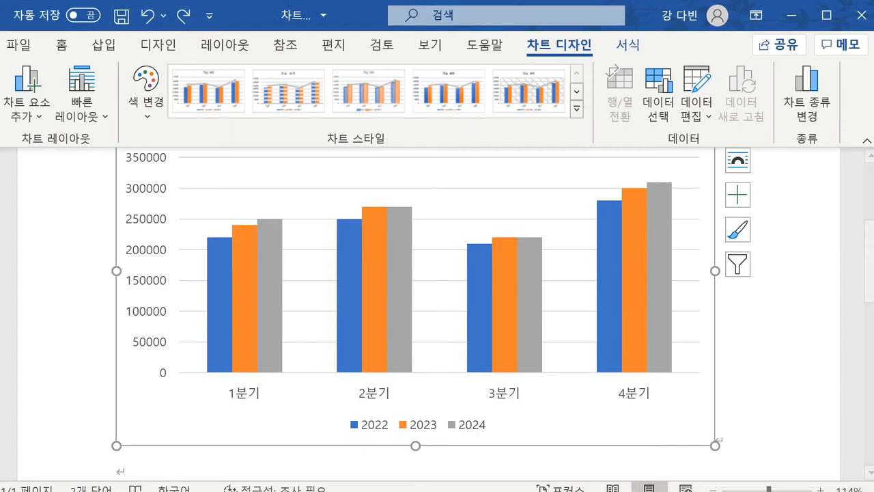
pyautogui.hotkey('ctrl', 'z')
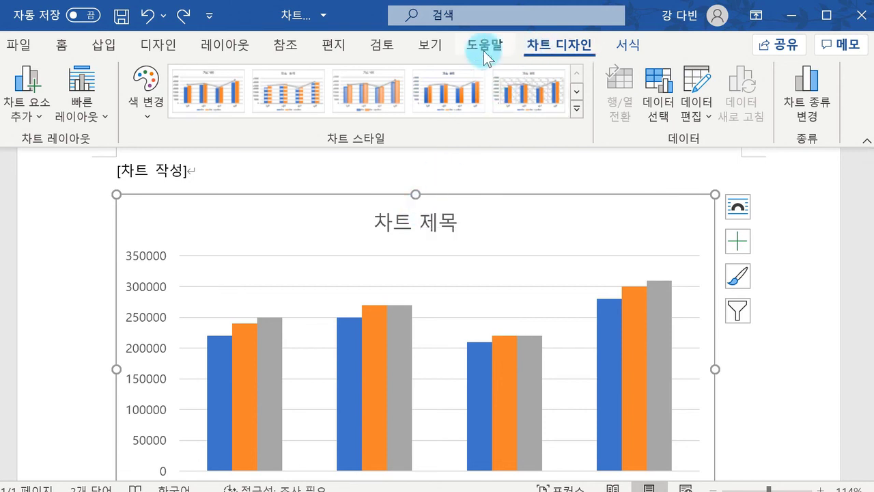
pyautogui.click(46, 96)
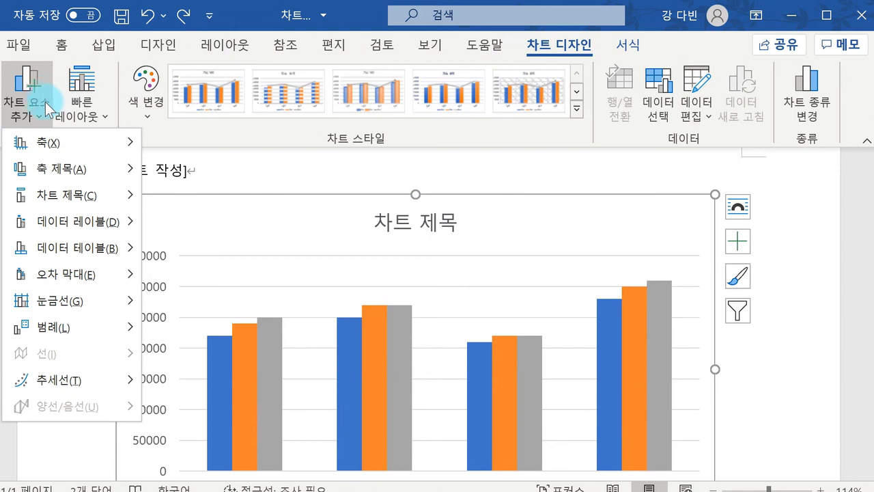
pyautogui.moveTo(65, 193)
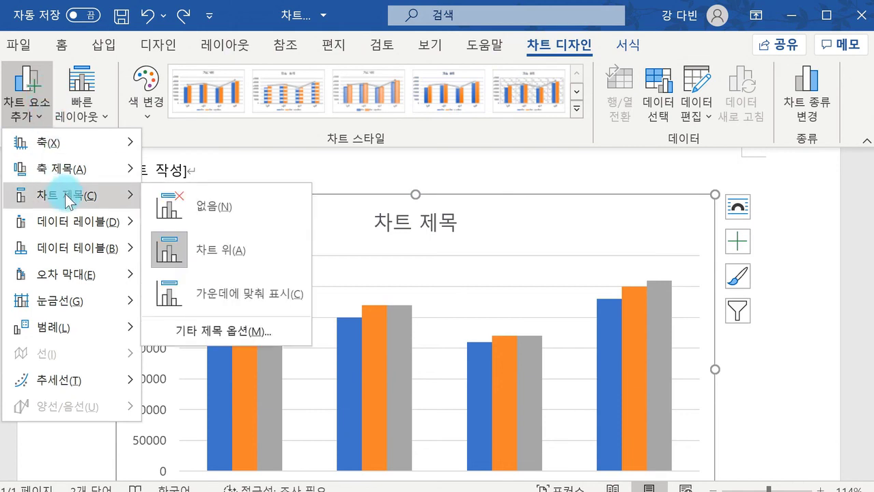
pyautogui.click(167, 205)
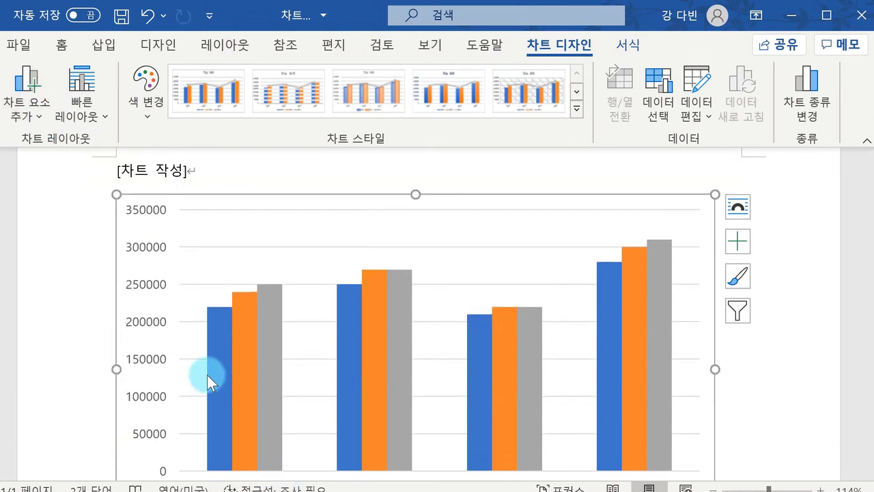
# Add a chart title above the chart (차트 위) and undo the addition.
pyautogui.click(30, 114)
pyautogui.moveTo(62, 196)
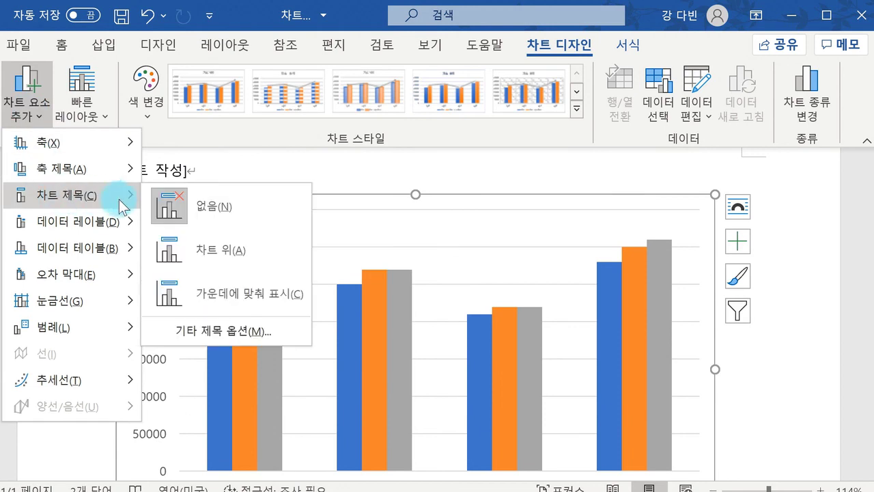
pyautogui.click(196, 250)
pyautogui.click(352, 237)
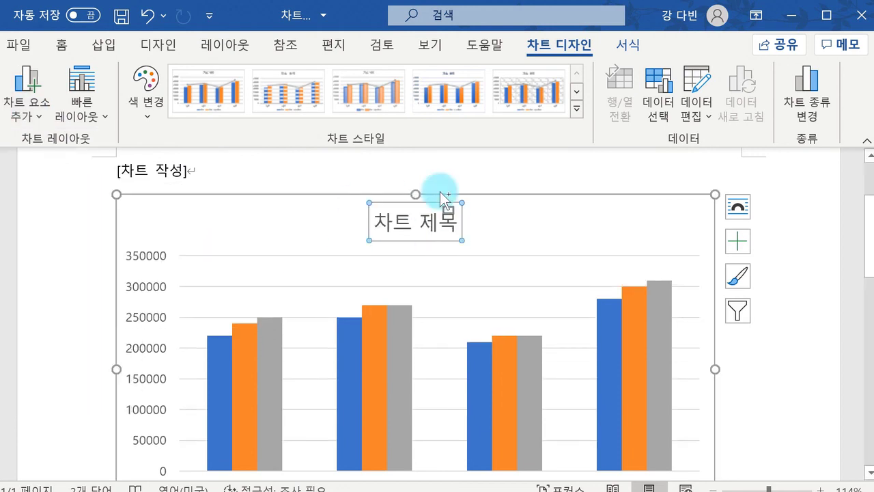
pyautogui.hotkey('ctrl', 'z')
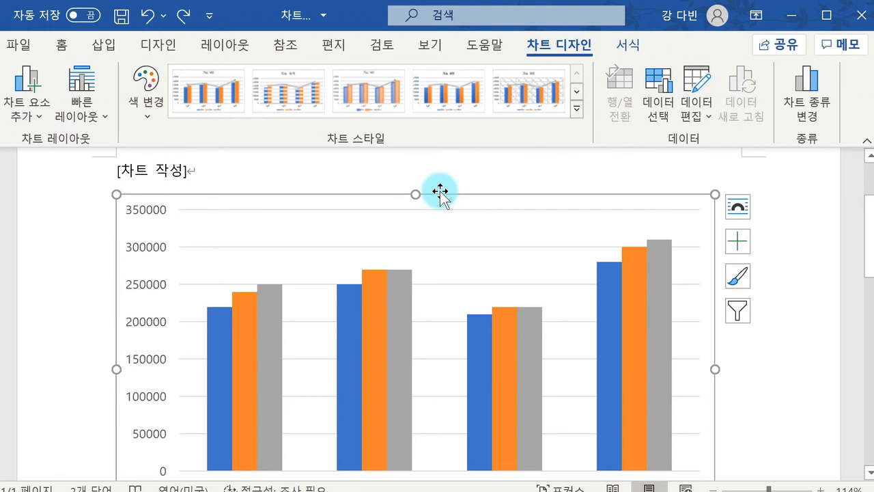
# Turn on the chart title (차트 제목) among the elements of the column chart and select it.
pyautogui.click(733, 244)
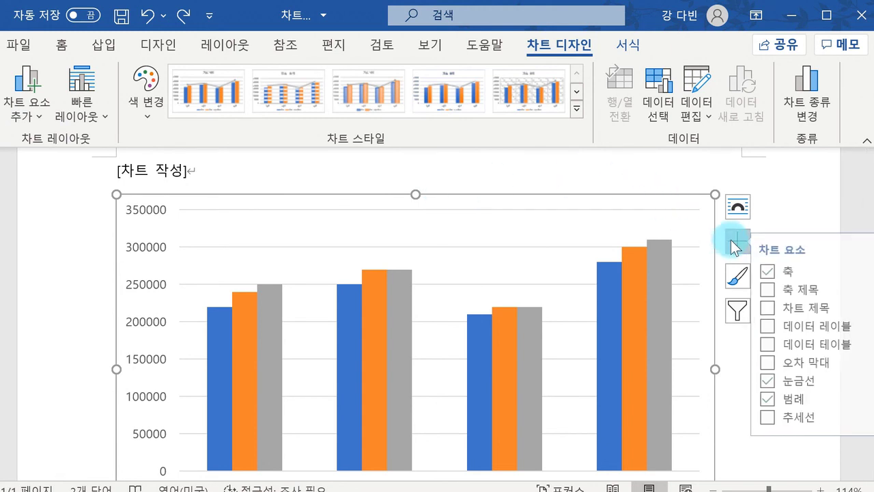
pyautogui.click(774, 307)
pyautogui.click(441, 219)
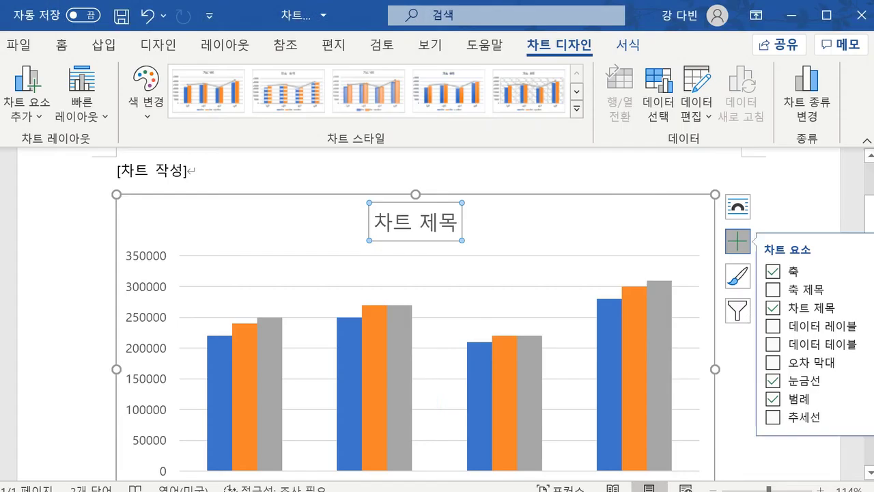
# Try moving the chart title slightly to the right and filling it with orange, undoing each change.
pyautogui.moveTo(433, 241); pyautogui.dragTo(485, 236)
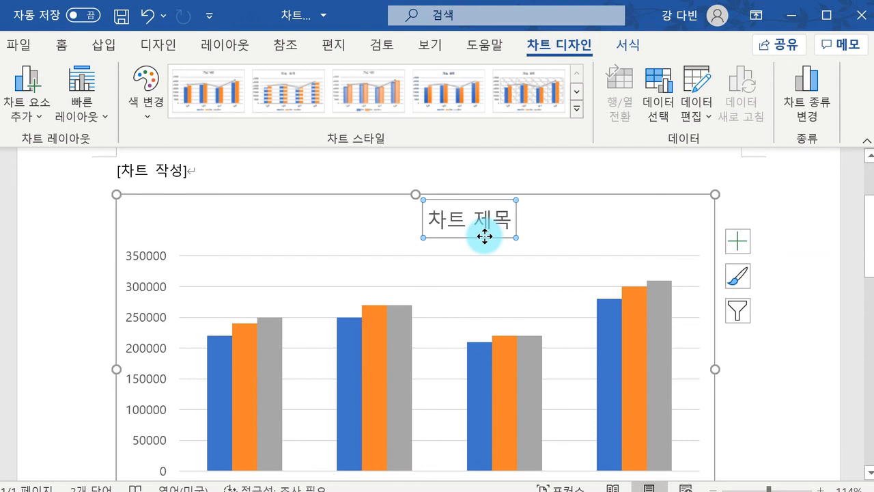
pyautogui.hotkey('ctrl', 'z')
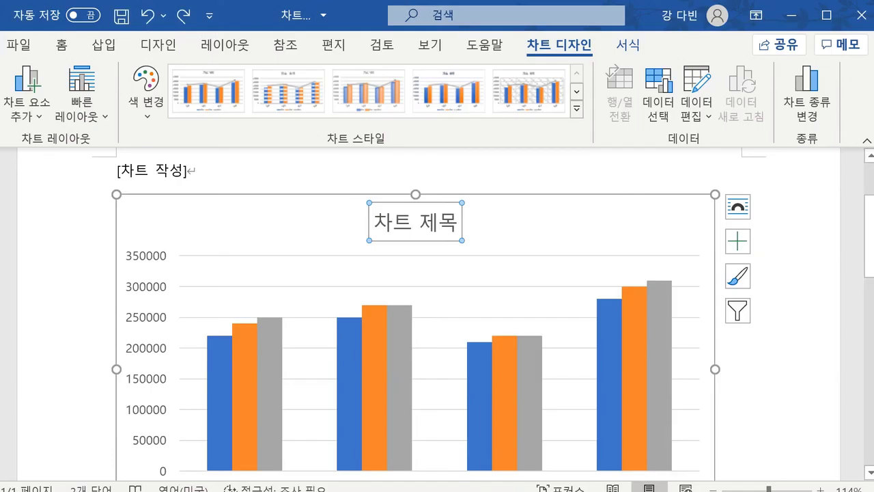
pyautogui.rightClick(448, 241)
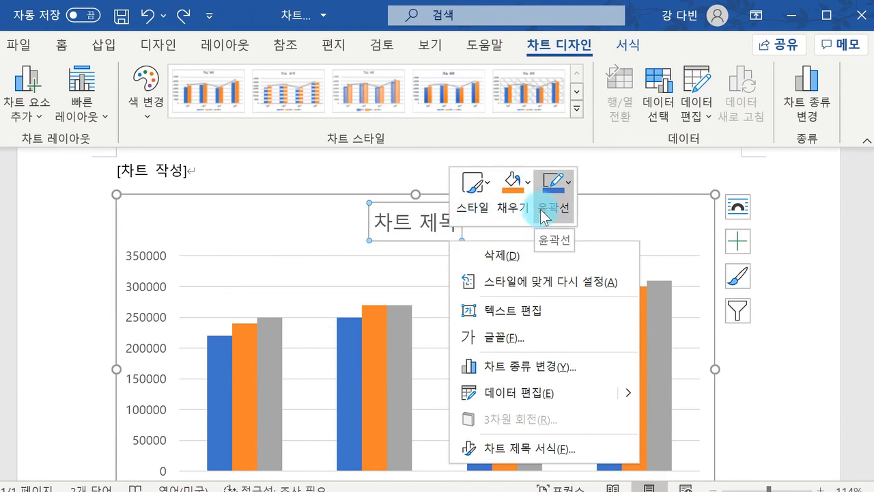
pyautogui.click(628, 42)
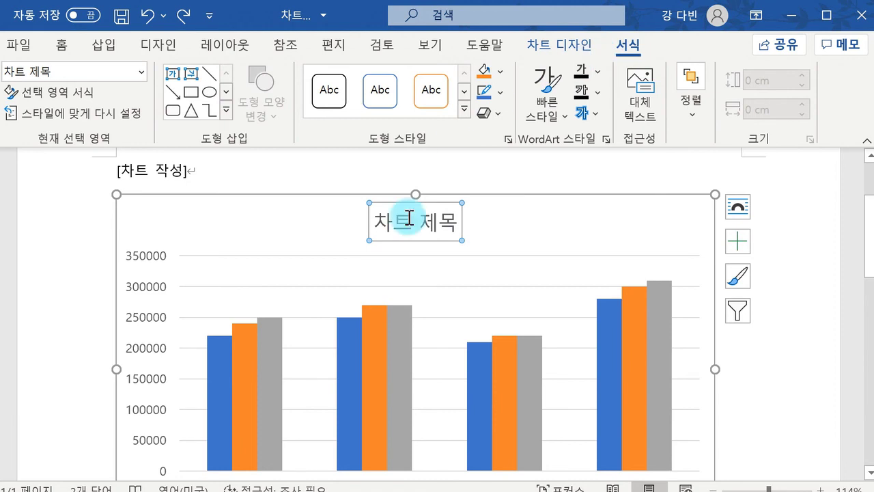
pyautogui.click(391, 234)
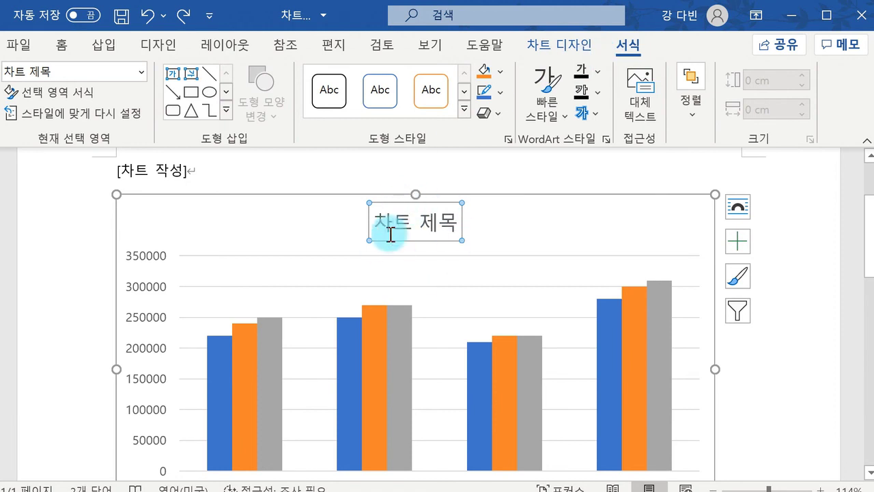
pyautogui.click(483, 71)
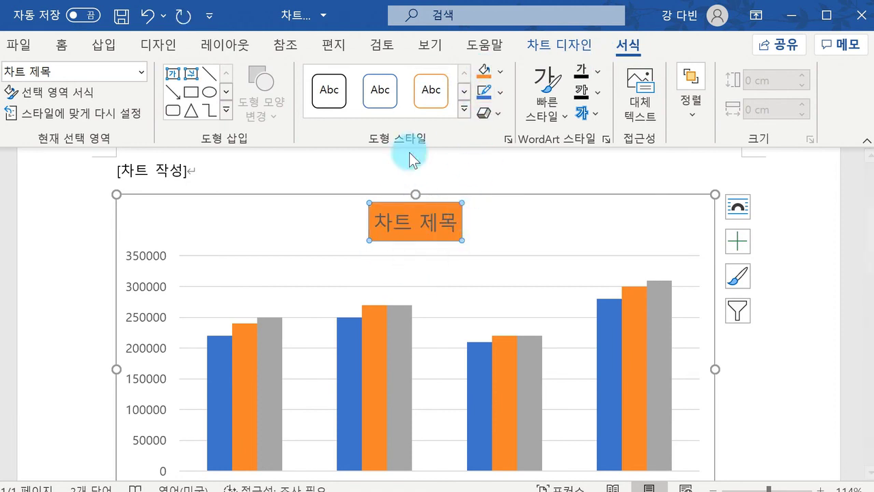
pyautogui.hotkey('ctrl', 'z')
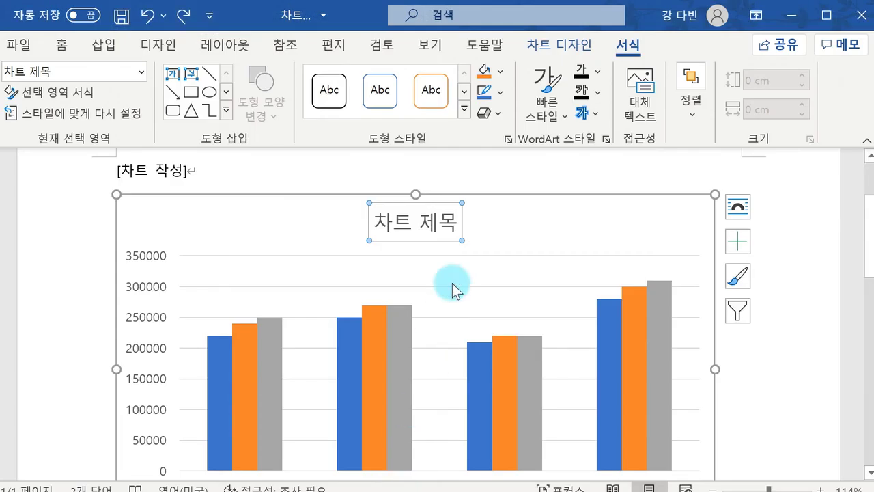
# Turn off the chart title among the chart elements, and turn it back on.
pyautogui.click(736, 245)
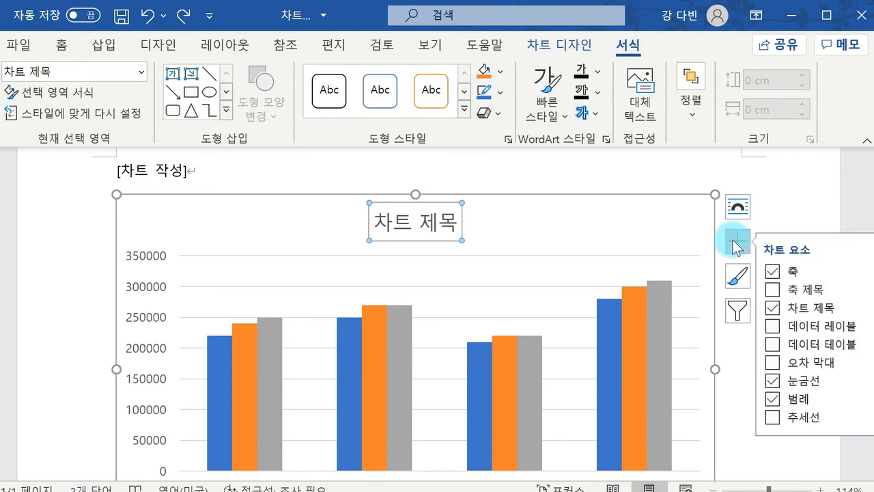
pyautogui.click(790, 308)
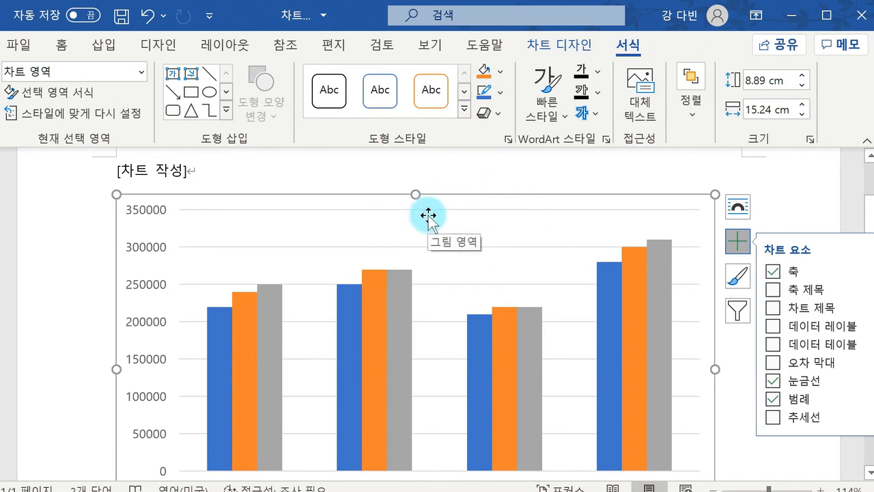
pyautogui.click(773, 308)
# Replace the chart title's placeholder text with "영업" and deselect the chart.
pyautogui.moveTo(378, 236); pyautogui.dragTo(465, 220)
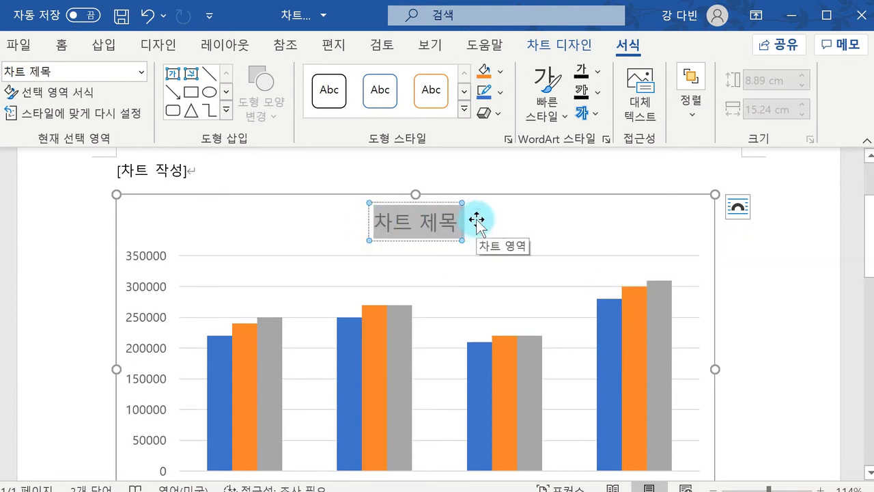
pyautogui.write('영업')
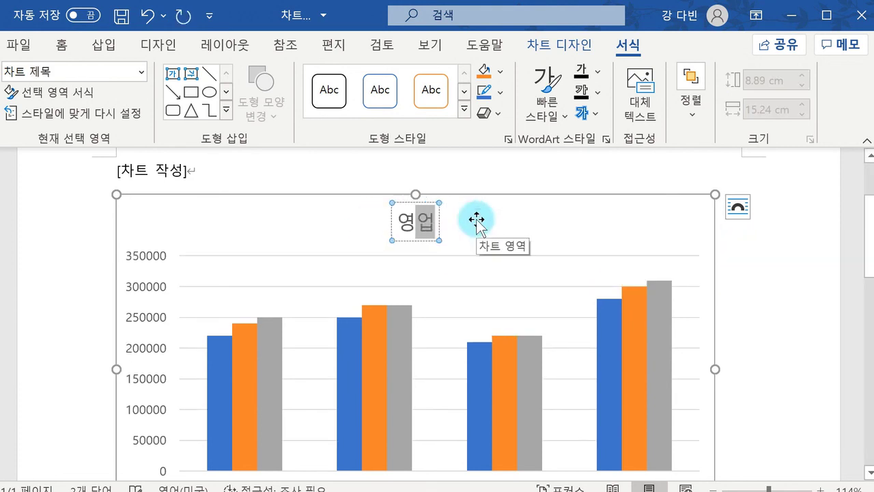
pyautogui.click(503, 175)
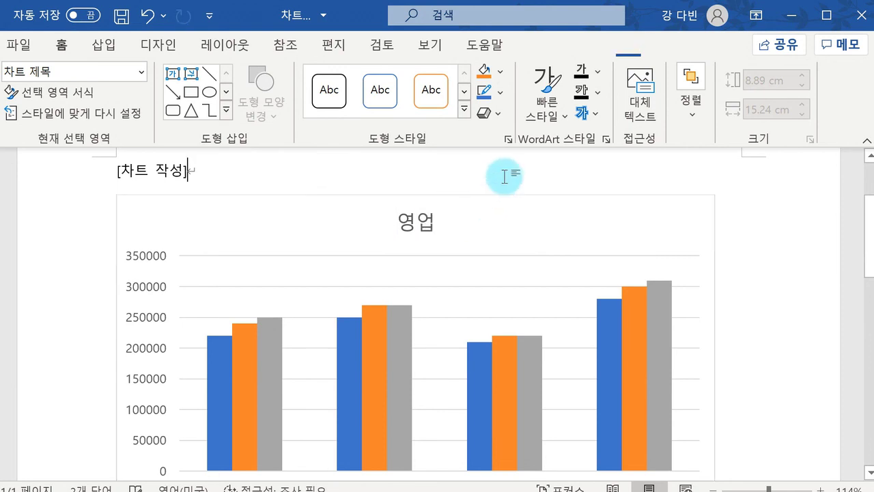
# Save the document, check the titled chart down to its legend, and close the document.
pyautogui.hotkey('ctrl', 's')
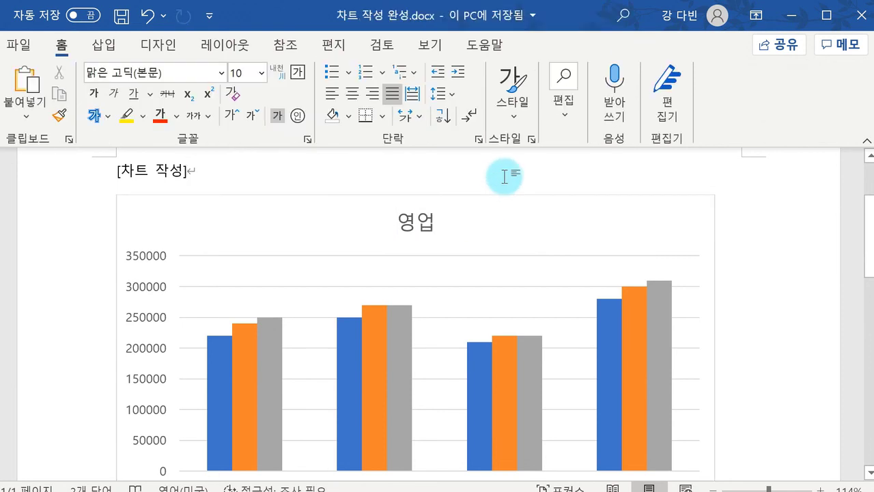
pyautogui.scroll(-3, 504, 177)
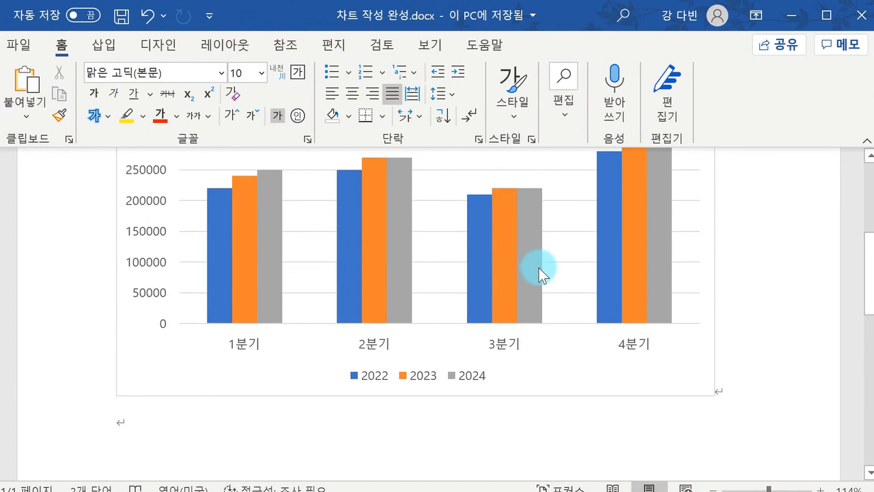
pyautogui.moveTo(539, 268)
pyautogui.scroll(1, 538, 268)
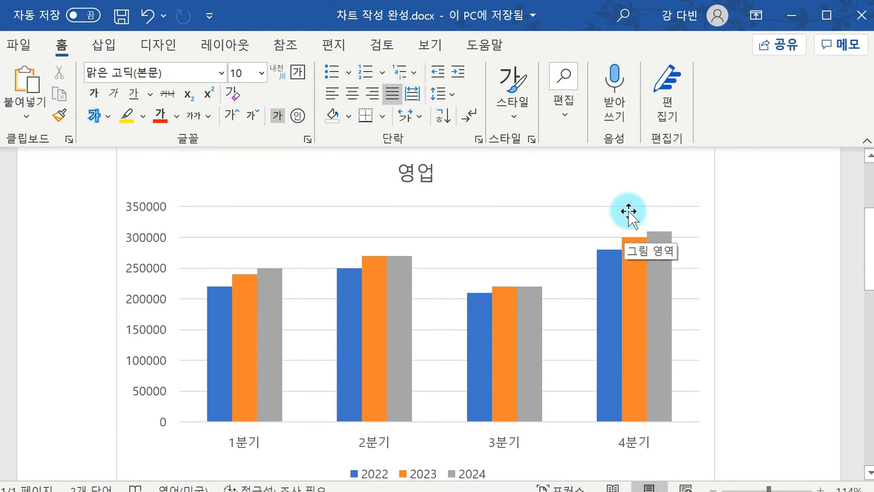
pyautogui.click(856, 20)
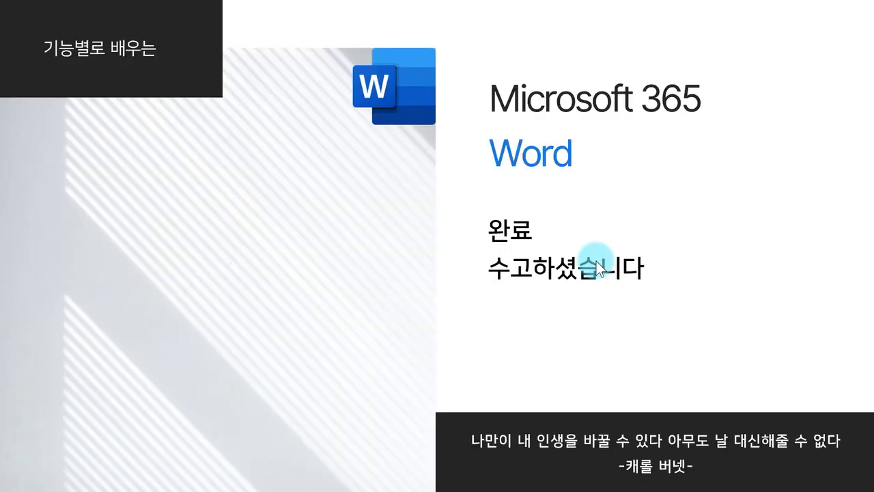